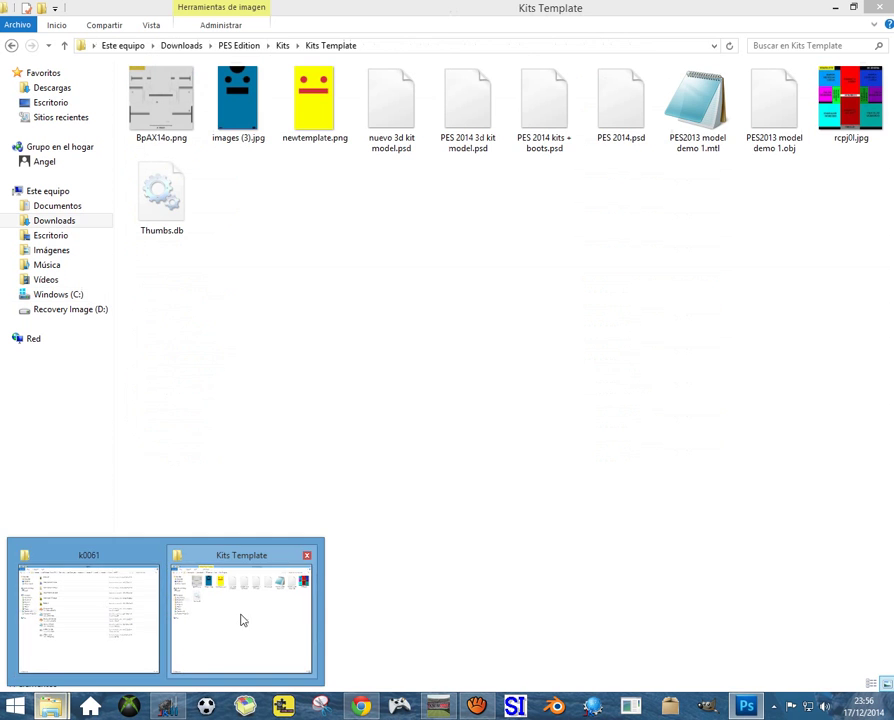
Step: Go to Downloads and open Programas PES and the nested PhotoshopPortable folders
{"action": "left_click", "coordinate": [242, 620]}
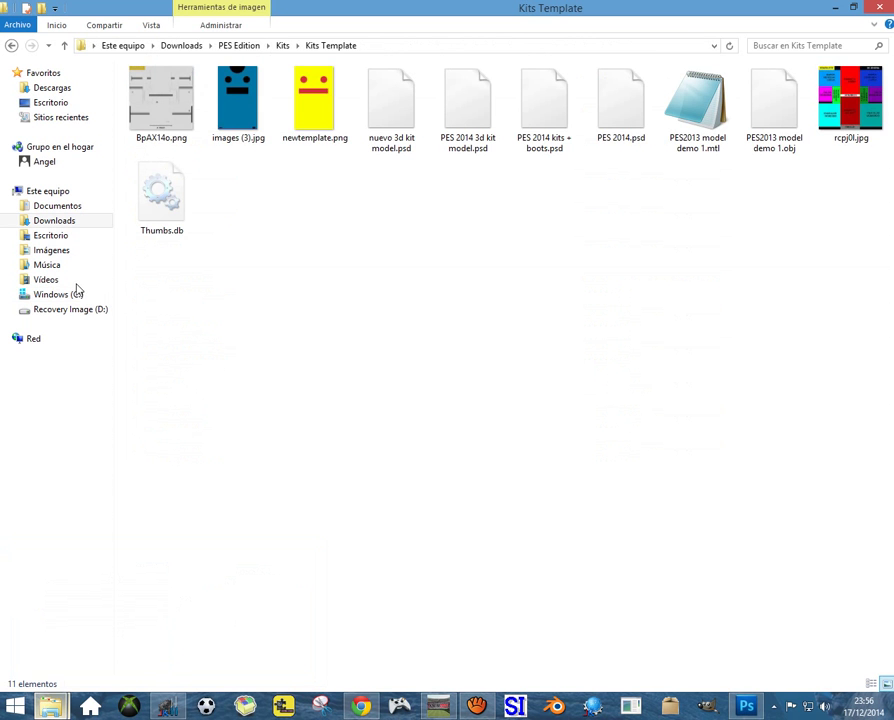
{"action": "left_click", "coordinate": [75, 222]}
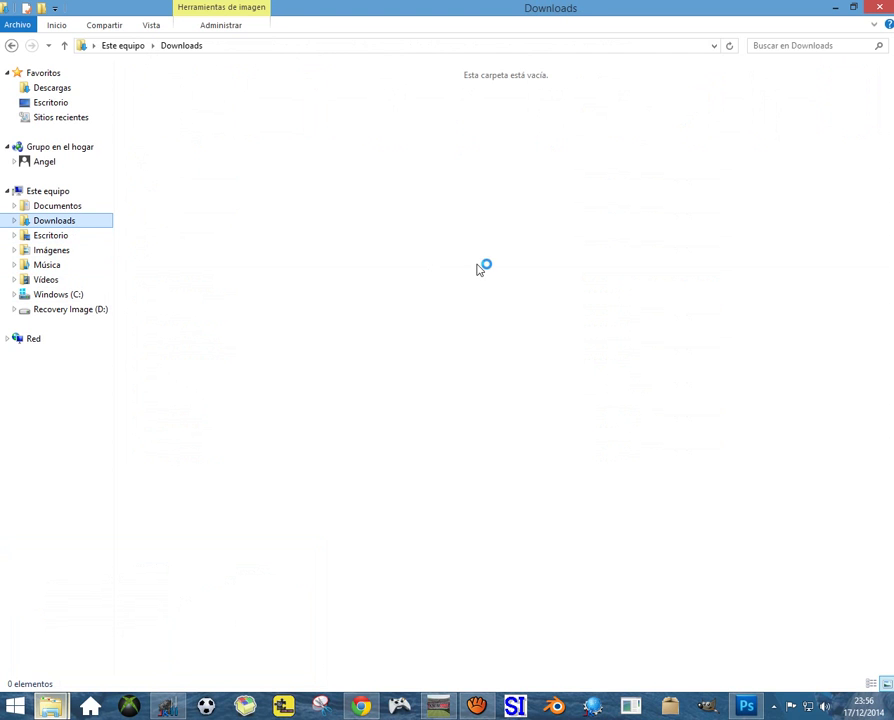
{"action": "left_click", "coordinate": [384, 128]}
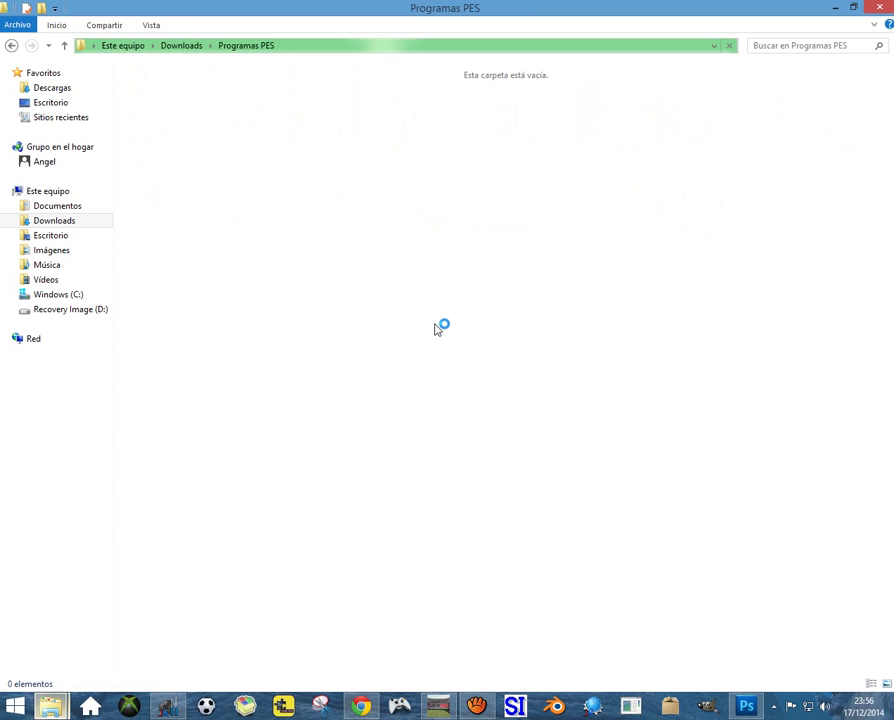
{"action": "key", "text": "ctrl+v"}
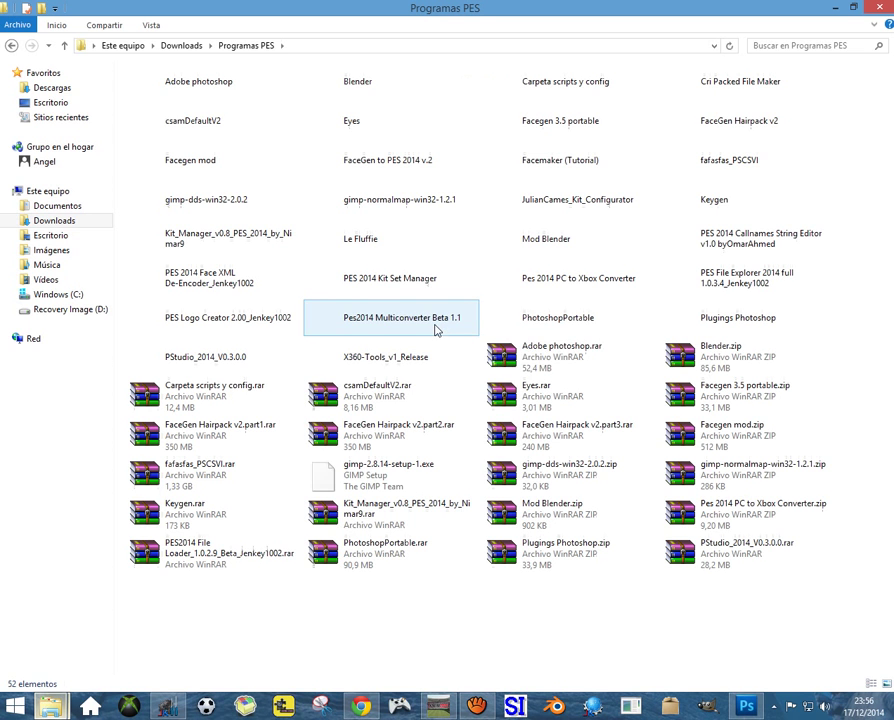
{"action": "left_click", "coordinate": [568, 319]}
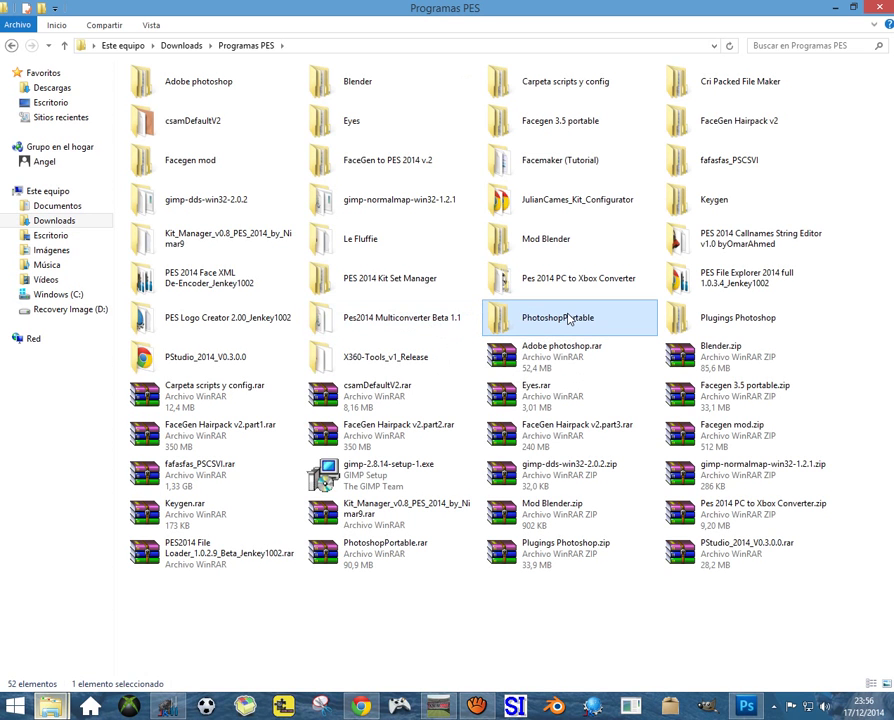
{"action": "double_click", "coordinate": [568, 319]}
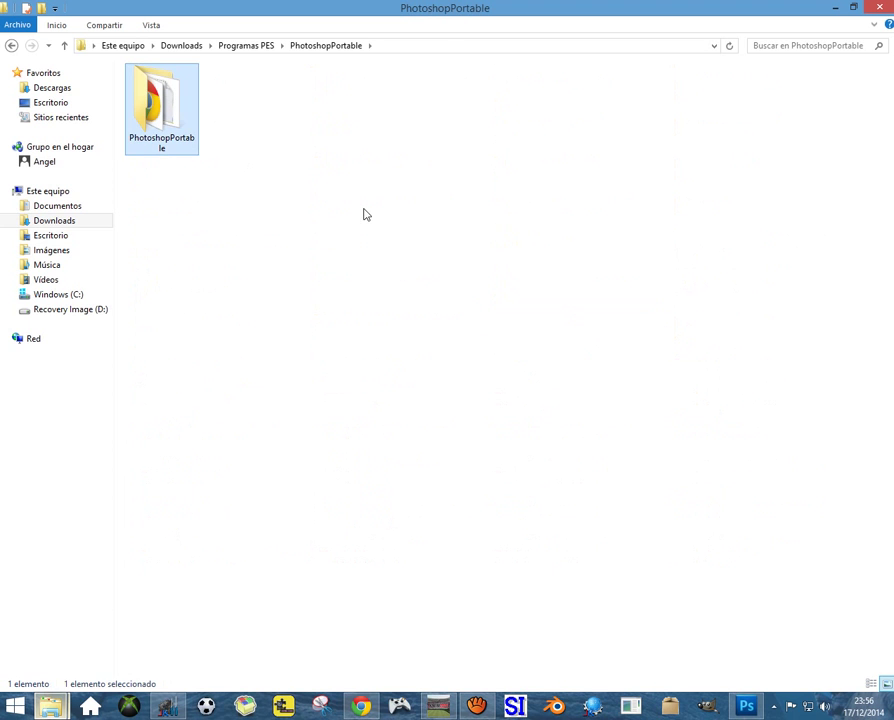
{"action": "key", "text": "Return"}
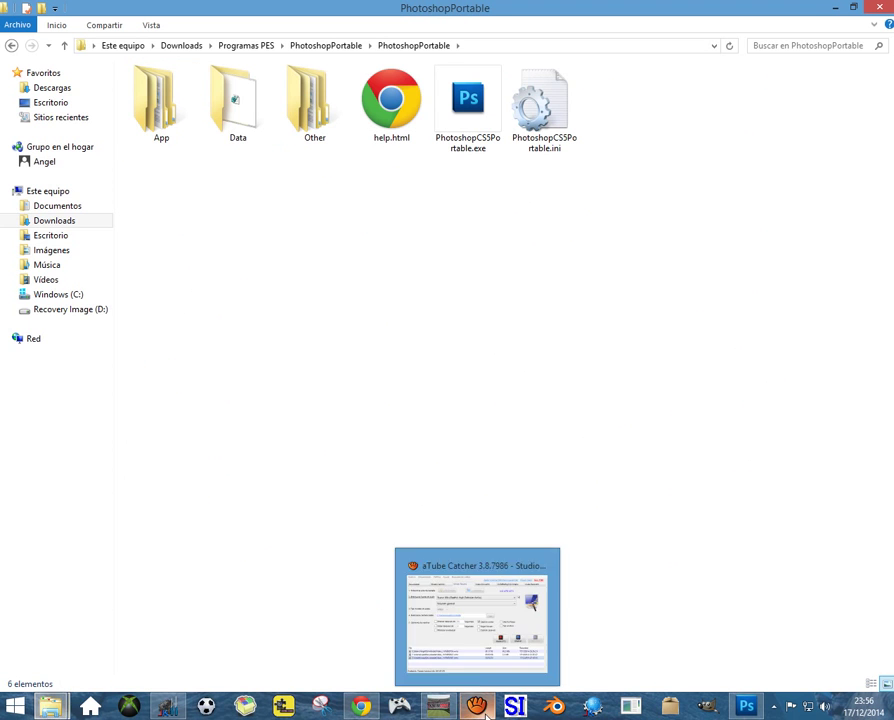
Step: Open the App folder, then the PhotoshopCS5 folder, leaving its name unchanged
{"action": "left_click", "coordinate": [476, 706]}
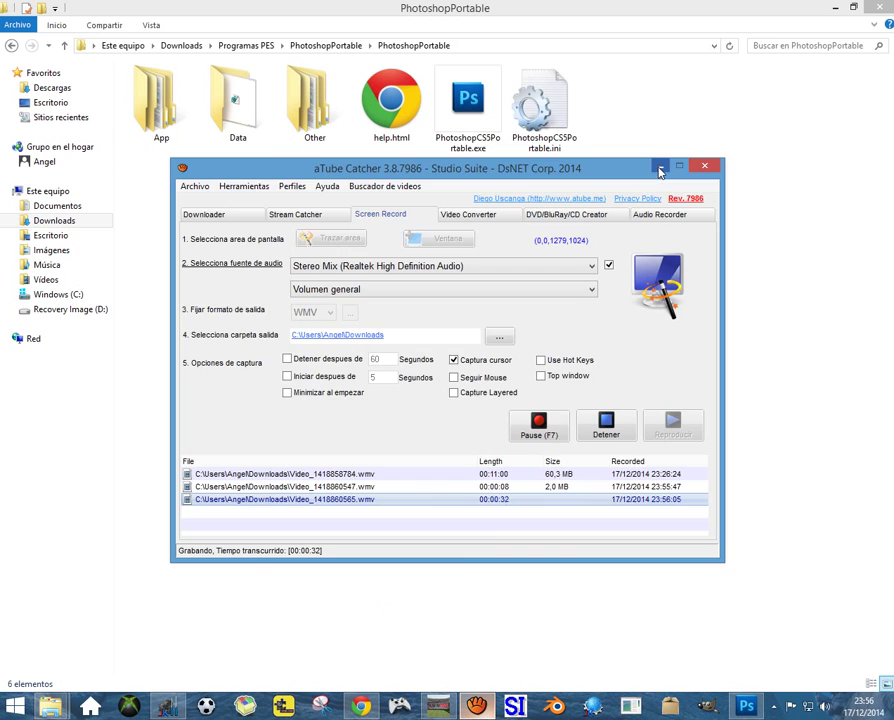
{"action": "left_click", "coordinate": [660, 168]}
{"action": "left_click", "coordinate": [174, 122]}
{"action": "double_click", "coordinate": [174, 122]}
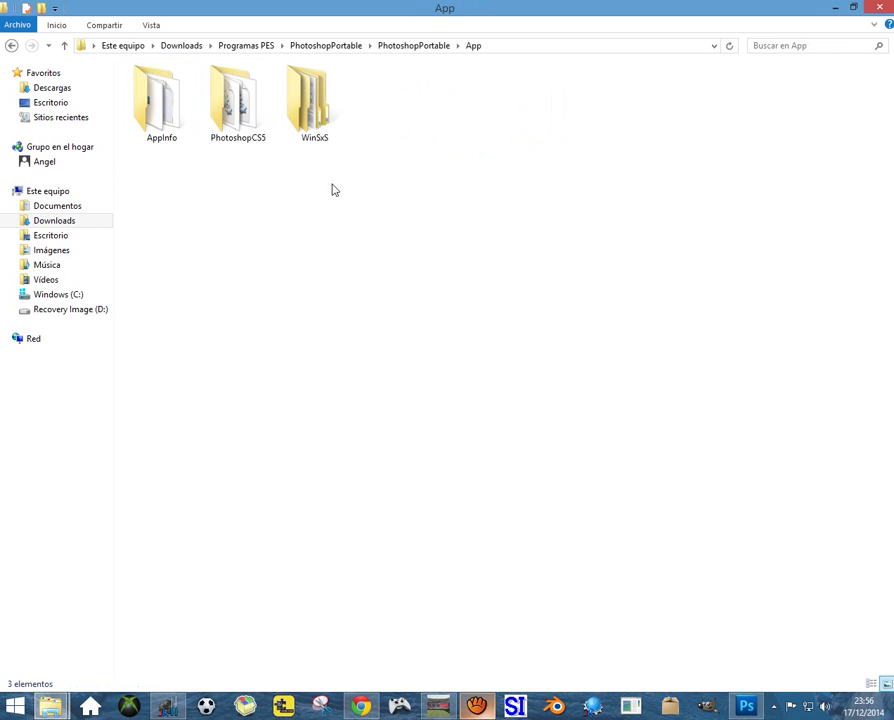
{"action": "left_click", "coordinate": [254, 136]}
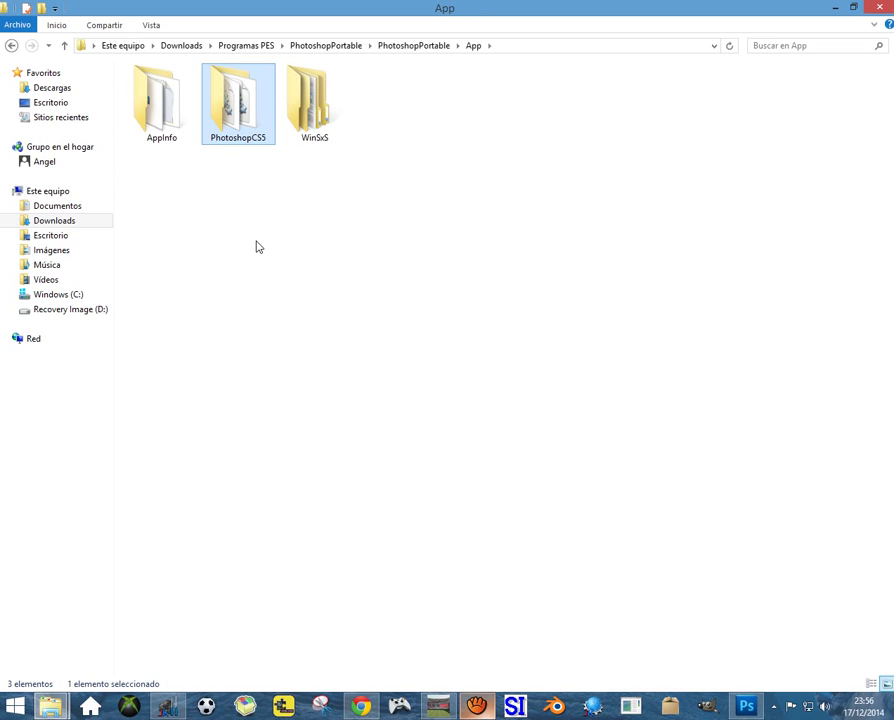
{"action": "key", "text": "F2"}
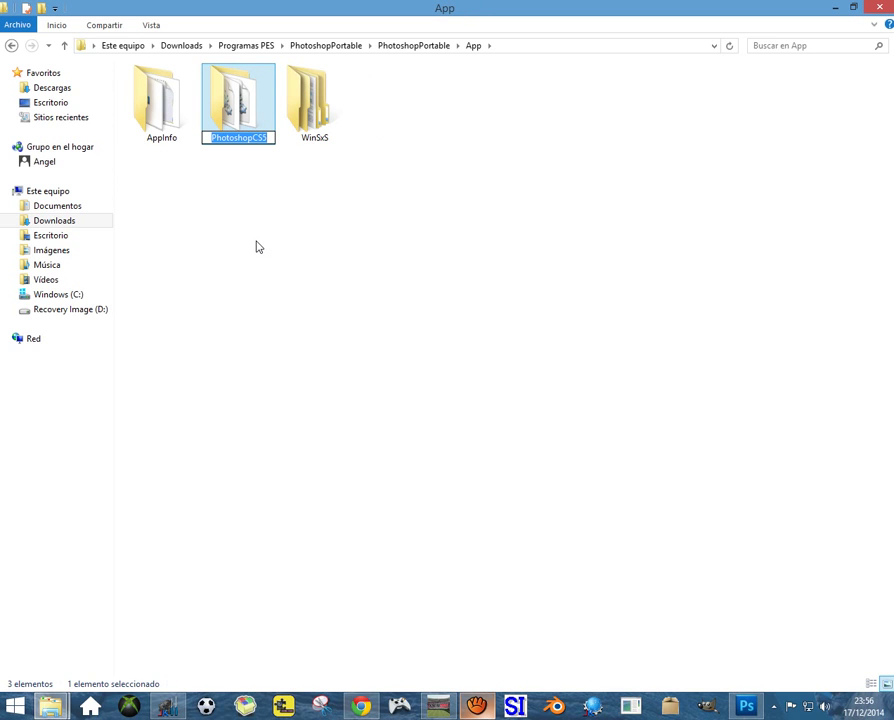
{"action": "left_click", "coordinate": [232, 144]}
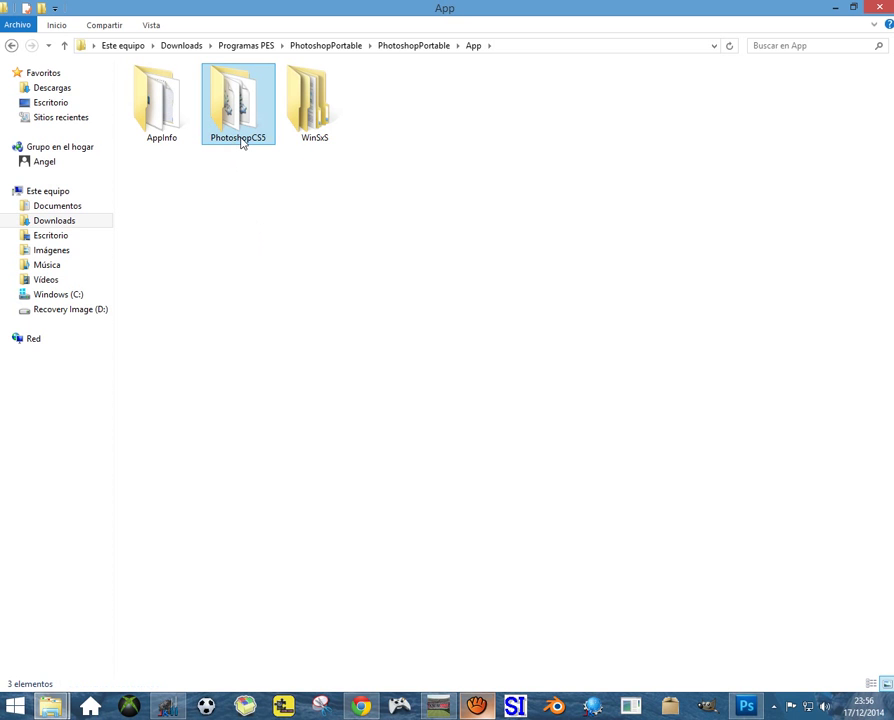
{"action": "key", "text": "Return"}
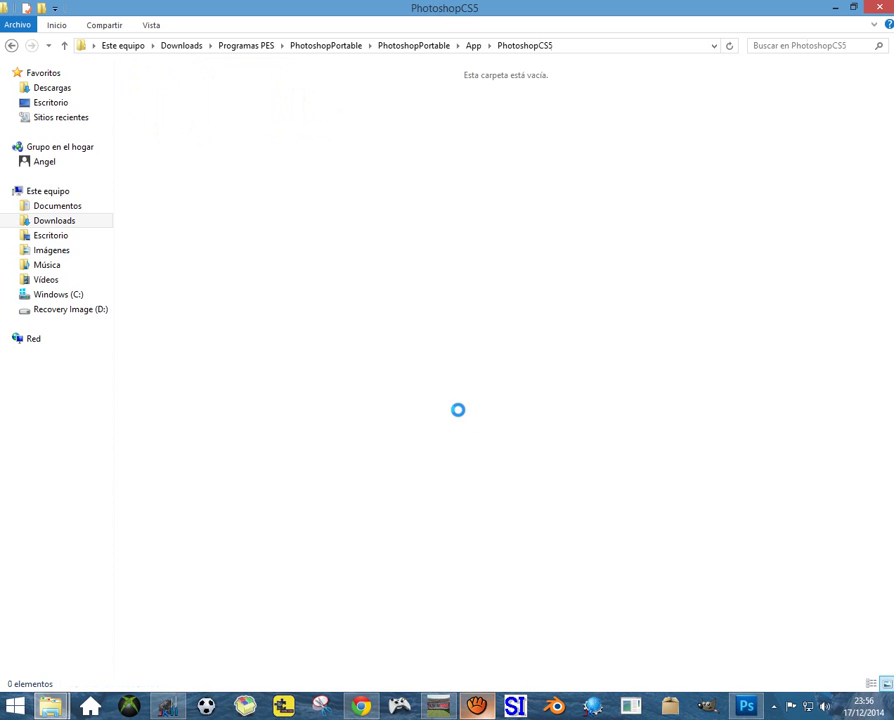
{"action": "scroll", "coordinate": [460, 414], "scroll_direction": "down", "scroll_amount": 3}
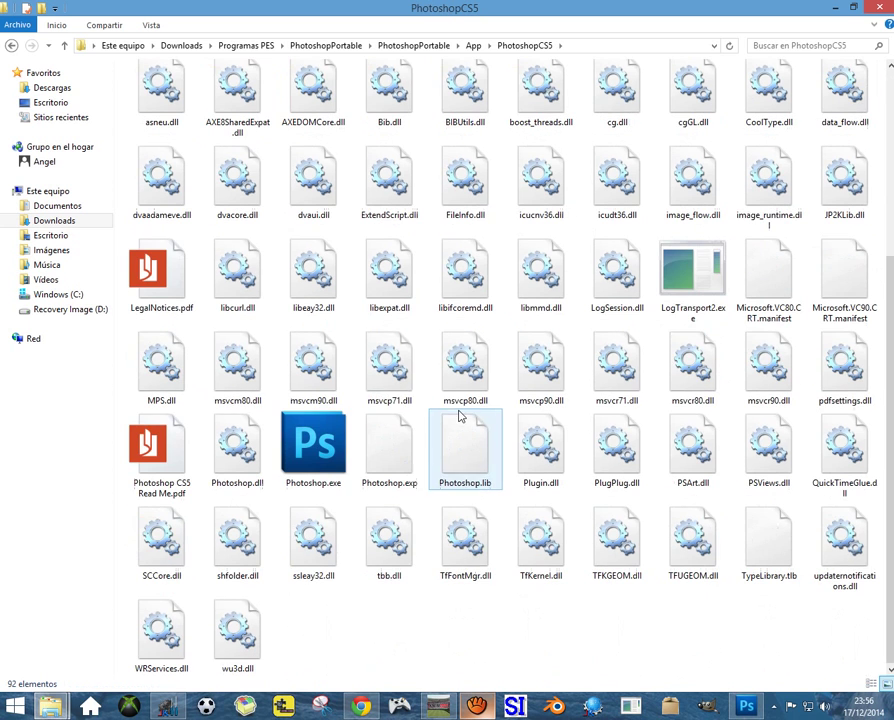
{"action": "left_click", "coordinate": [317, 462]}
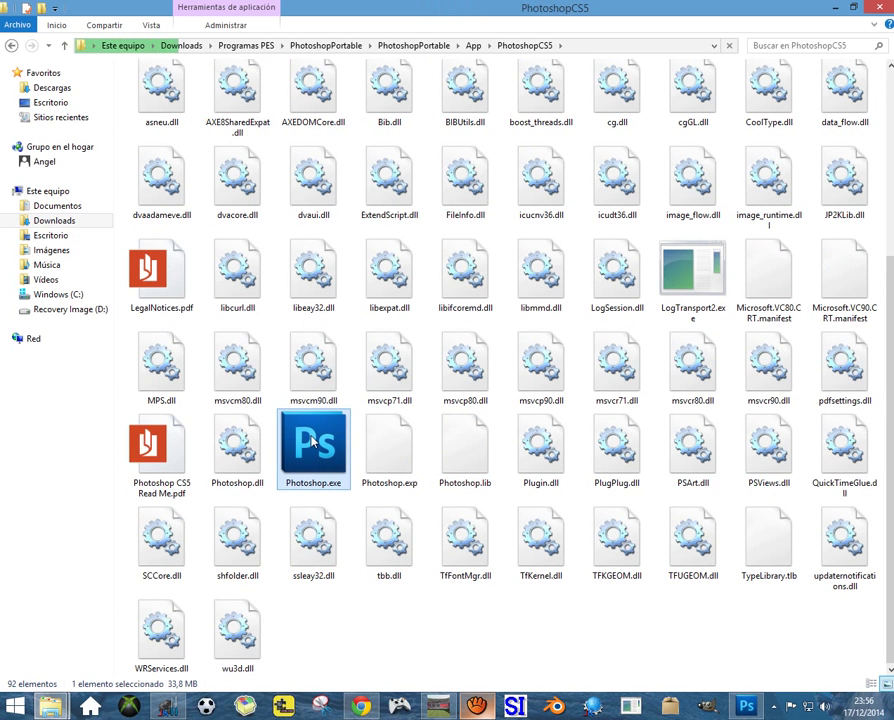
{"action": "double_click", "coordinate": [313, 441]}
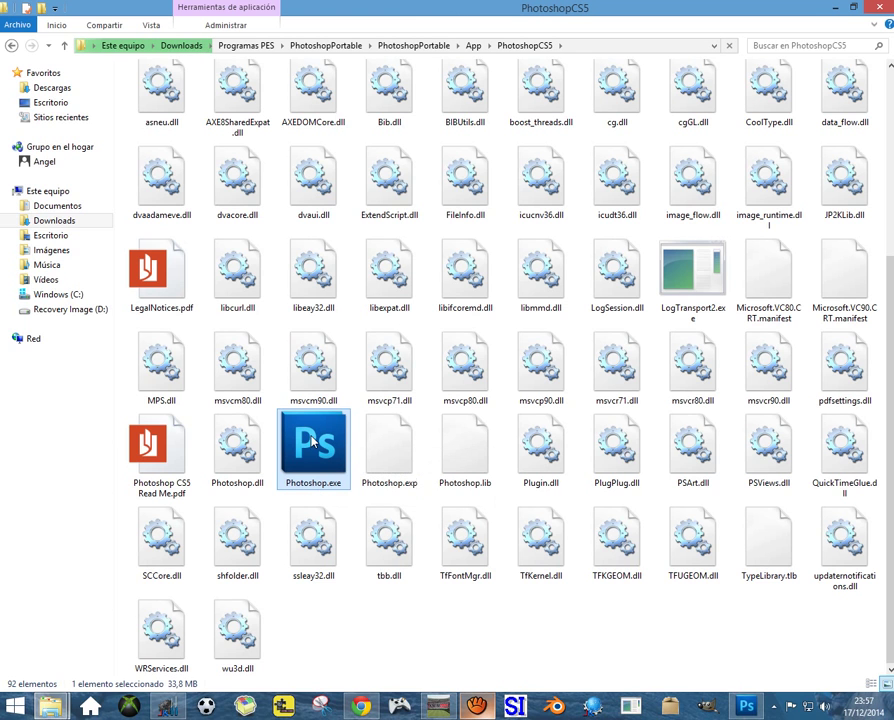
{"action": "key", "text": "shift+F10"}
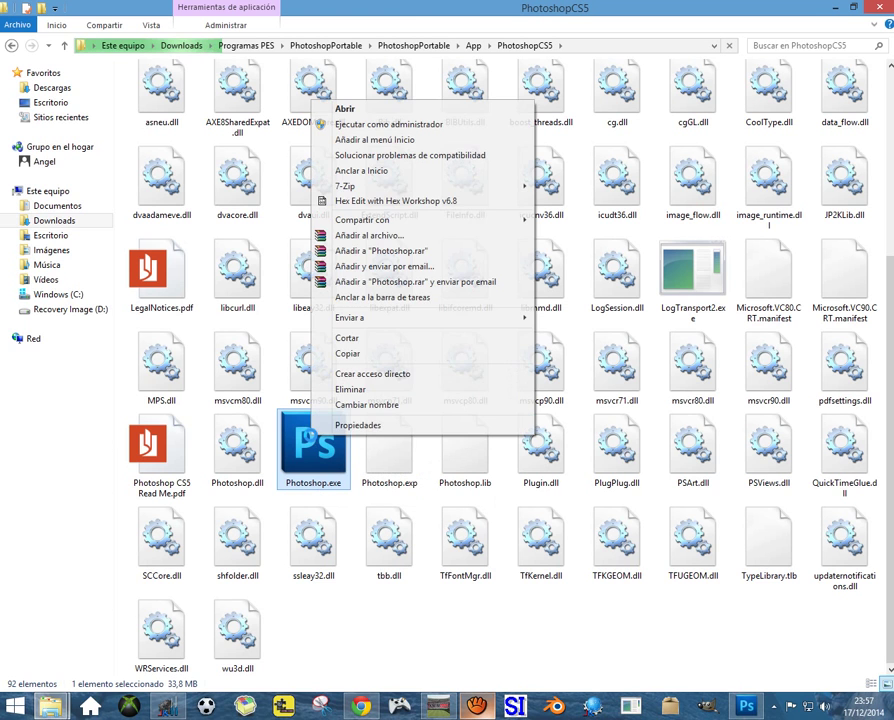
{"action": "left_click", "coordinate": [236, 301]}
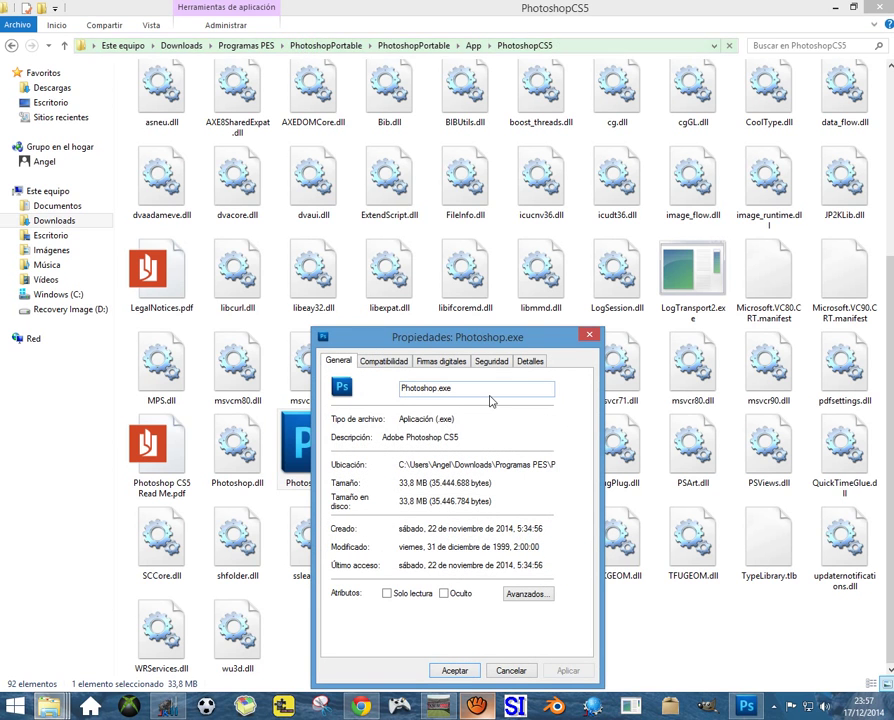
{"action": "left_click_drag", "start_coordinate": [448, 437], "coordinate": [378, 437]}
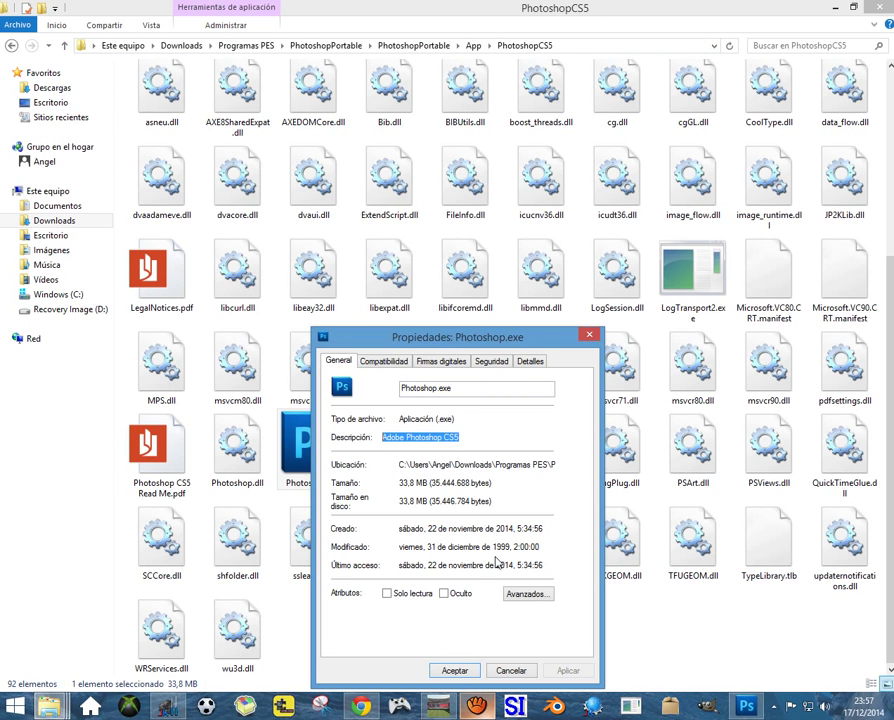
{"action": "left_click", "coordinate": [512, 671]}
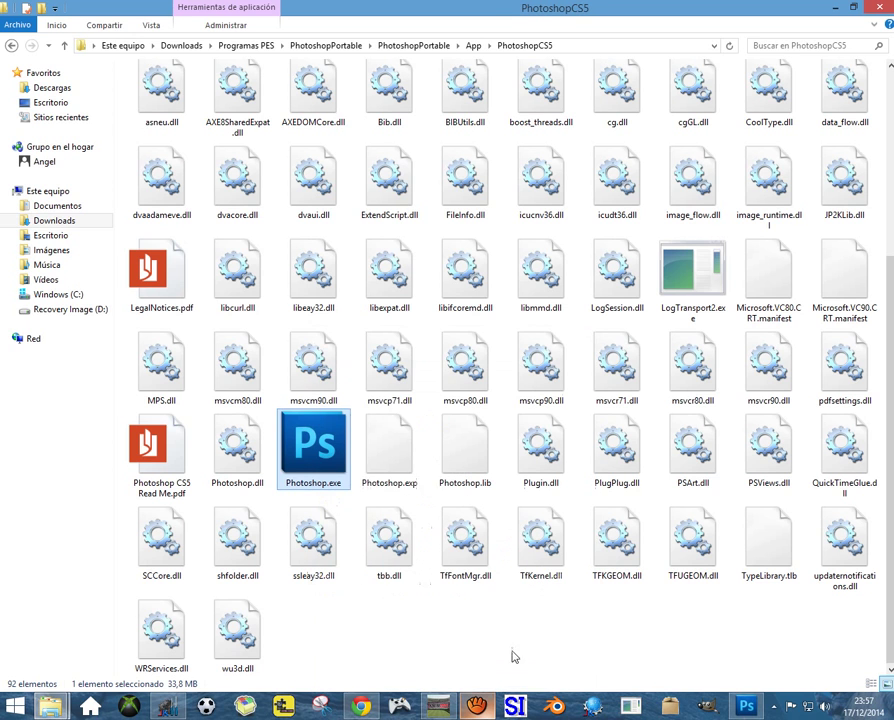
{"action": "left_click", "coordinate": [756, 702]}
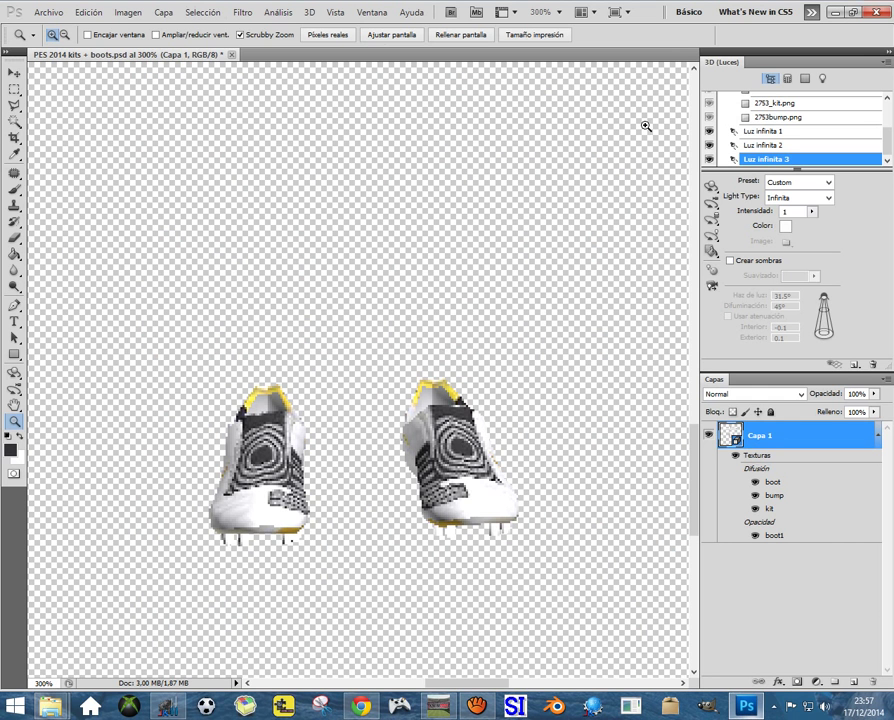
Step: Browse the 3D and Imagen menus without applying anything and pick the 3D Rotate tool
{"action": "left_click", "coordinate": [309, 13]}
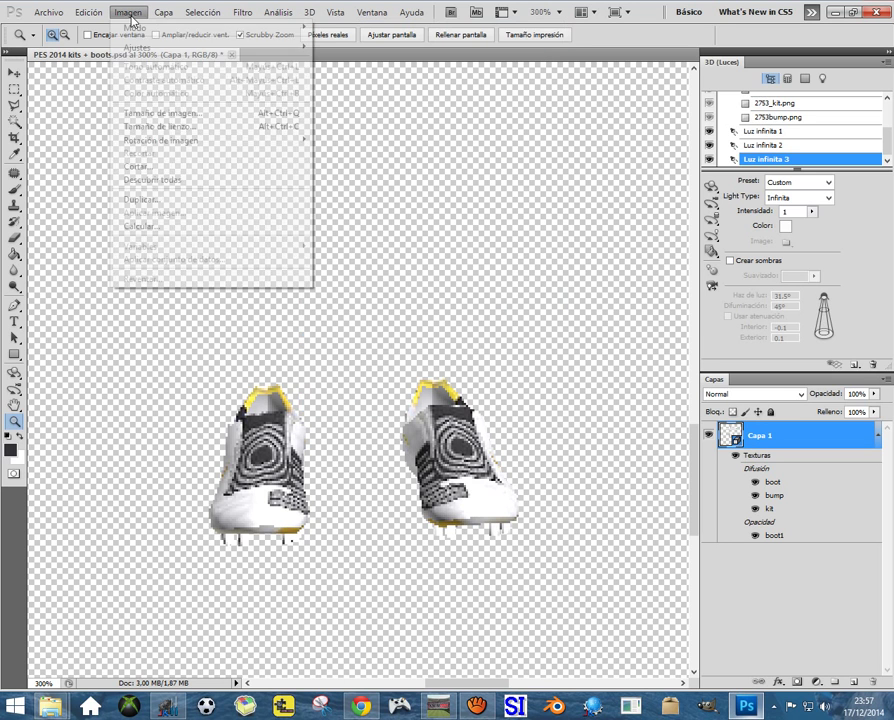
{"action": "left_click", "coordinate": [556, 356]}
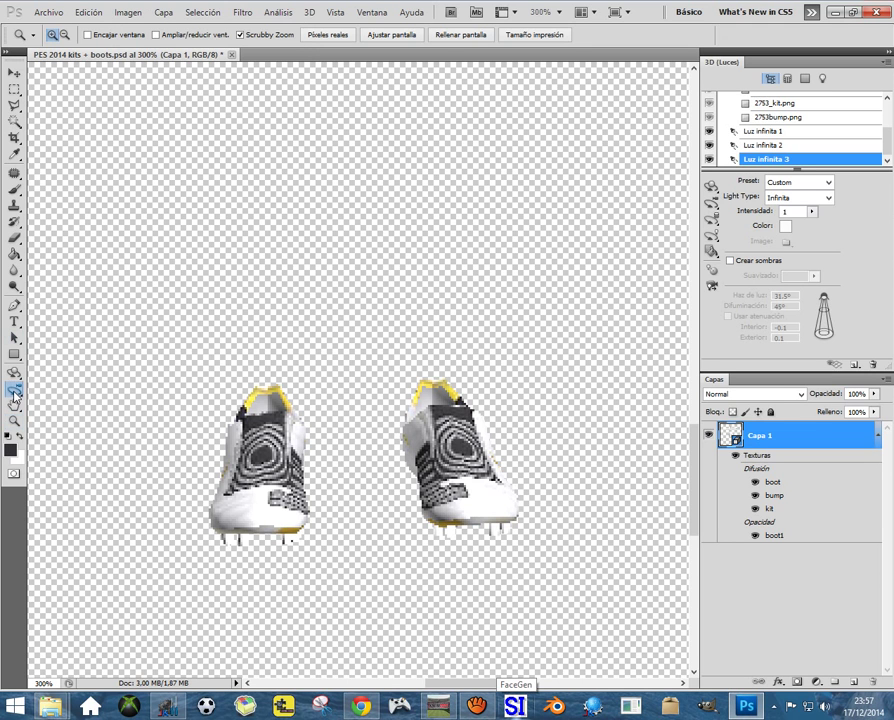
{"action": "left_click", "coordinate": [14, 389]}
Step: Orbit the 3D boots to view the soles and front, then select the boot texture
{"action": "mouse_move", "coordinate": [322, 353]}
{"action": "left_mouse_down"}
{"action": "mouse_move", "coordinate": [228, 344]}
{"action": "mouse_move", "coordinate": [66, 360]}
{"action": "left_mouse_up"}
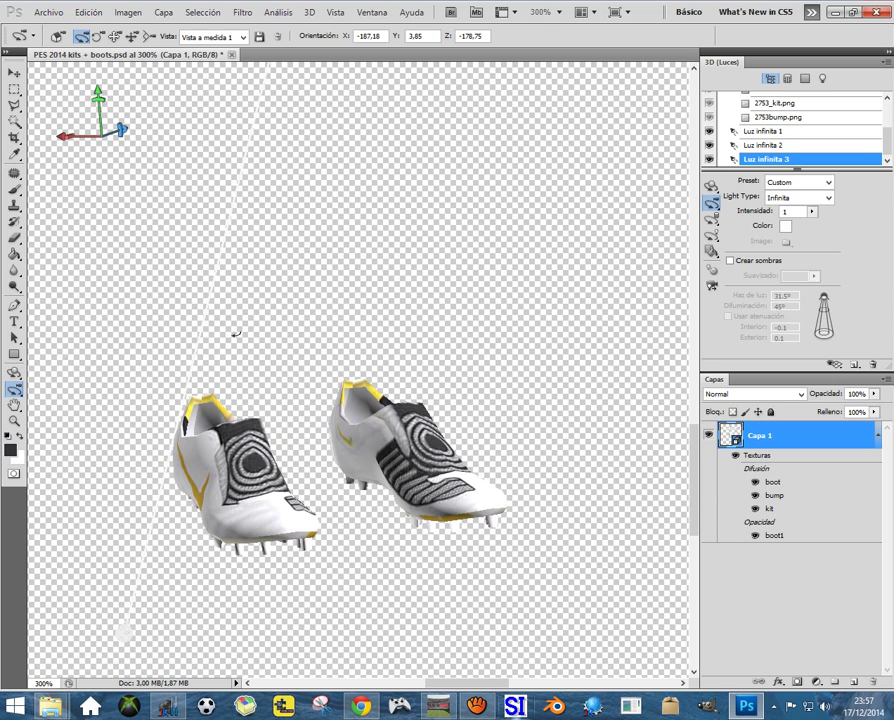
{"action": "mouse_move", "coordinate": [620, 275]}
{"action": "left_mouse_down"}
{"action": "mouse_move", "coordinate": [685, 533]}
{"action": "mouse_move", "coordinate": [590, 608]}
{"action": "left_mouse_up"}
{"action": "mouse_move", "coordinate": [501, 624]}
{"action": "left_mouse_down"}
{"action": "mouse_move", "coordinate": [356, 622]}
{"action": "mouse_move", "coordinate": [287, 587]}
{"action": "left_mouse_up"}
{"action": "mouse_move", "coordinate": [222, 378]}
{"action": "left_mouse_down"}
{"action": "mouse_move", "coordinate": [332, 486]}
{"action": "mouse_move", "coordinate": [329, 425]}
{"action": "left_mouse_up"}
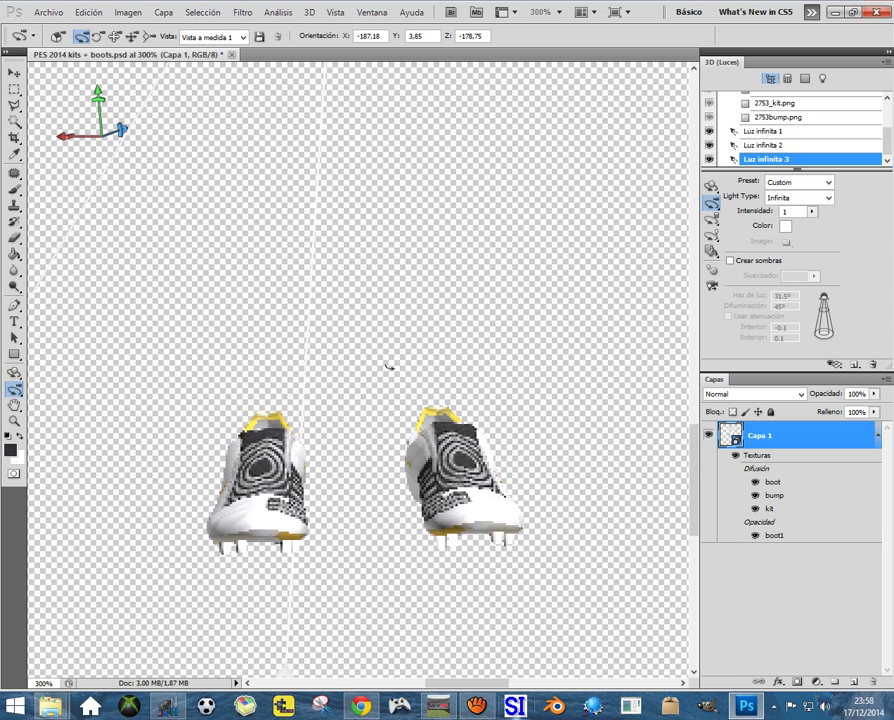
{"action": "left_click_drag", "start_coordinate": [388, 367], "coordinate": [554, 447]}
{"action": "left_click", "coordinate": [756, 482]}
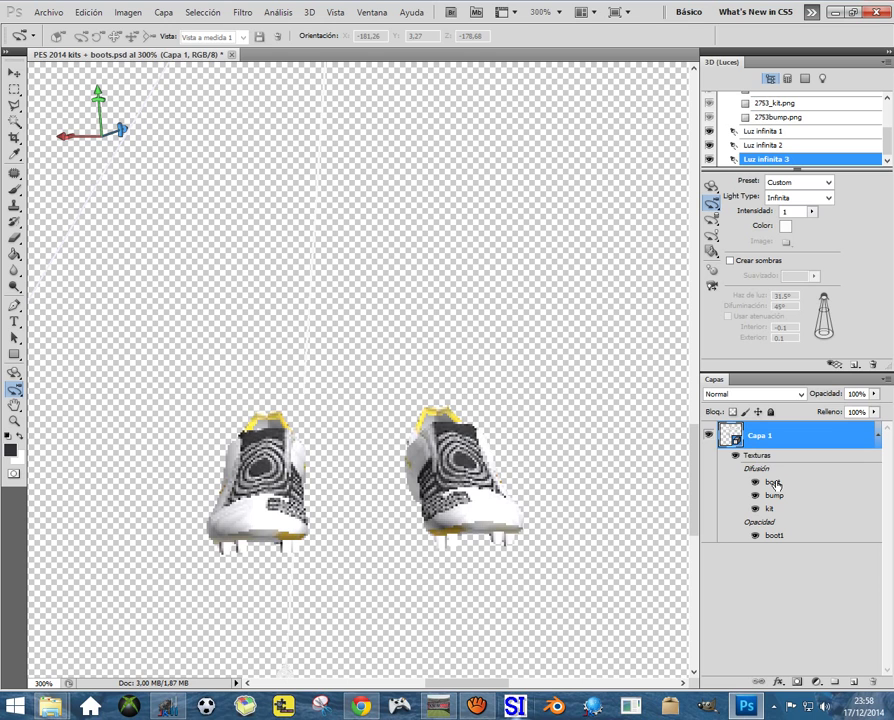
Step: Open the boot texture as its own flat document, boot1 2.psb
{"action": "double_click", "coordinate": [776, 483]}
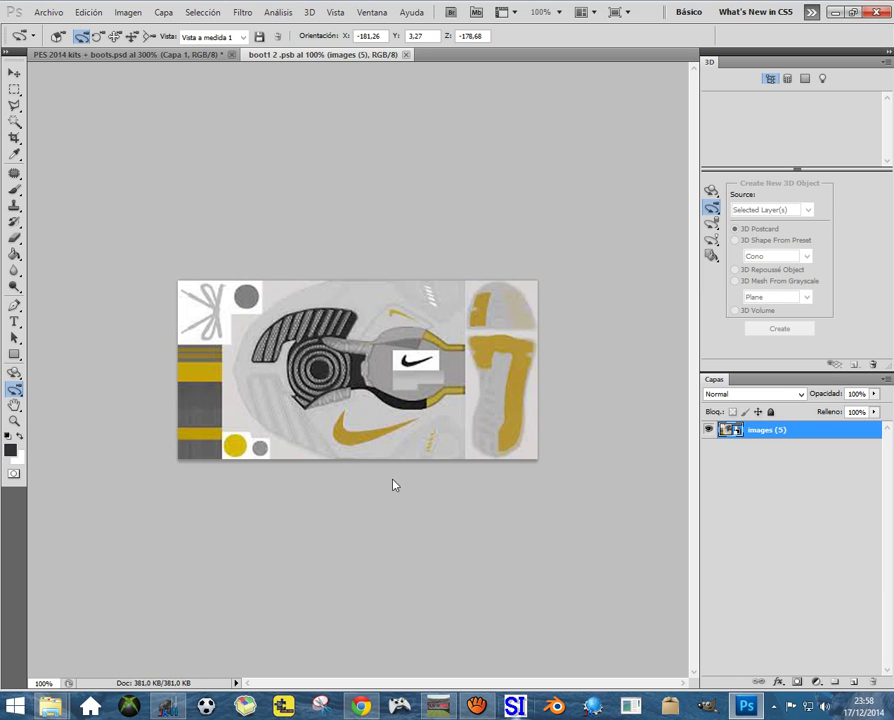
{"action": "left_click", "coordinate": [476, 706]}
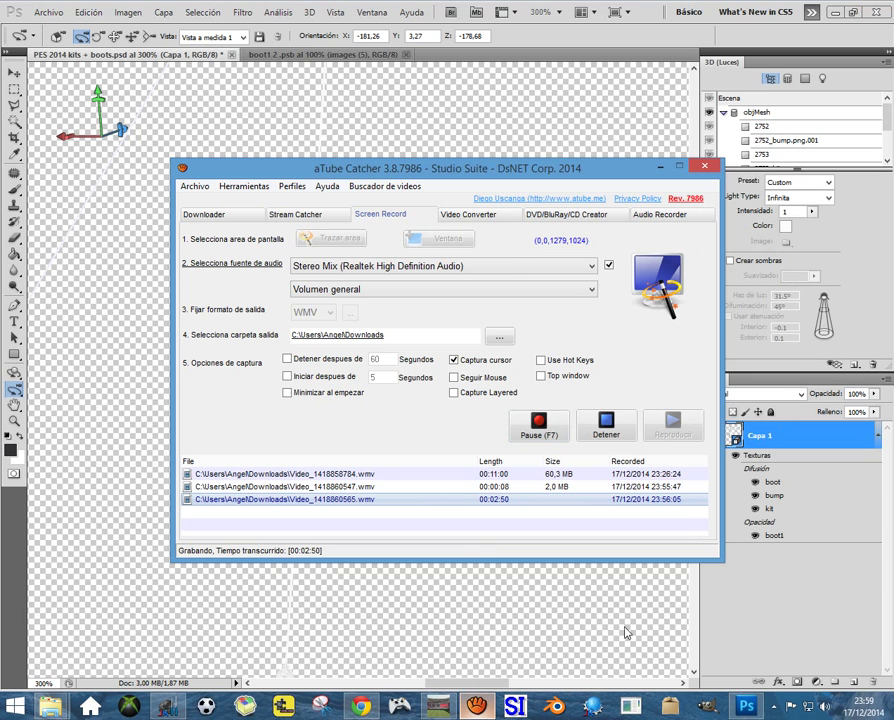
Step: Turn the 3D boots slightly to inspect them, then bring boot1 2.psb to the front
{"action": "left_click", "coordinate": [427, 577]}
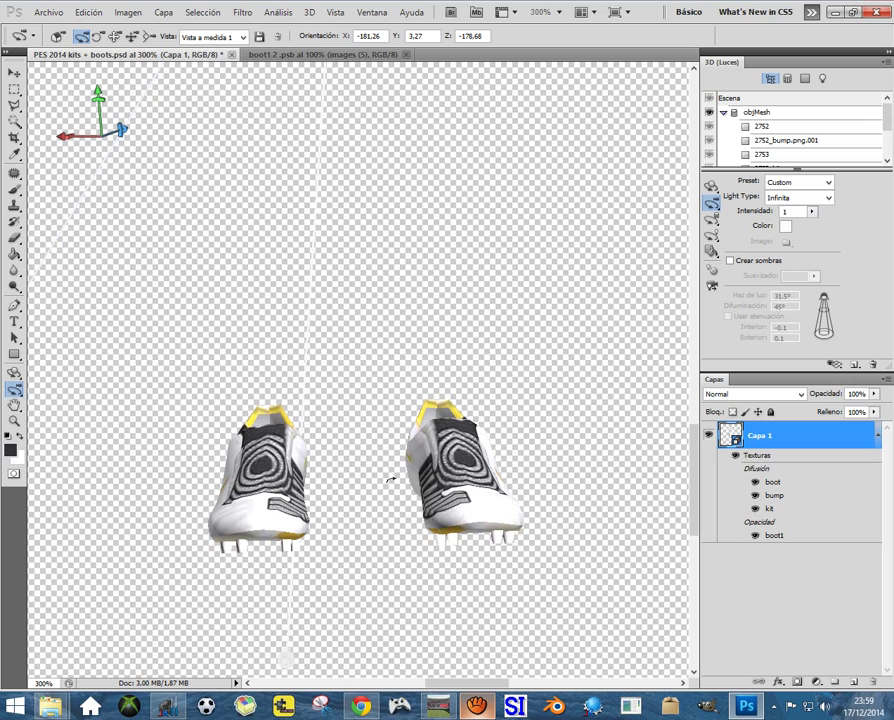
{"action": "left_click_drag", "start_coordinate": [222, 116], "coordinate": [288, 67]}
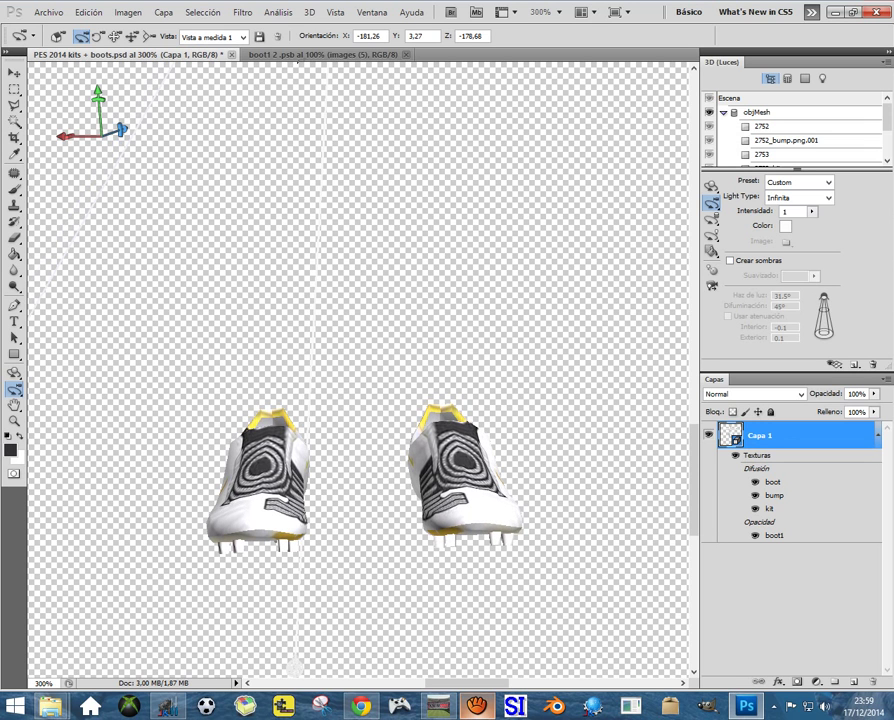
{"action": "left_click_drag", "start_coordinate": [320, 330], "coordinate": [300, 320]}
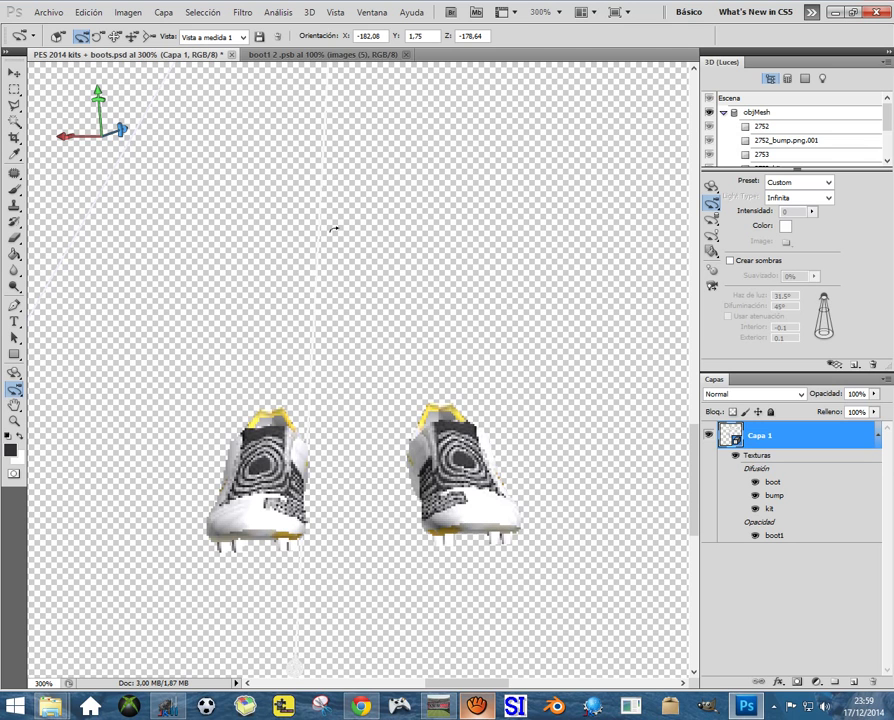
{"action": "left_click_drag", "start_coordinate": [336, 188], "coordinate": [318, 53]}
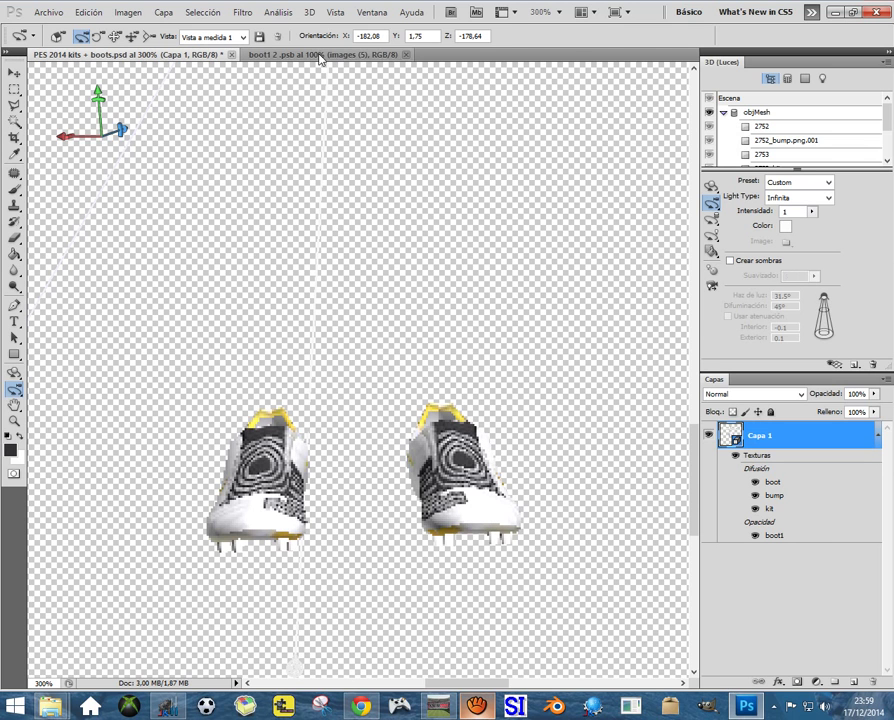
{"action": "left_click", "coordinate": [320, 55]}
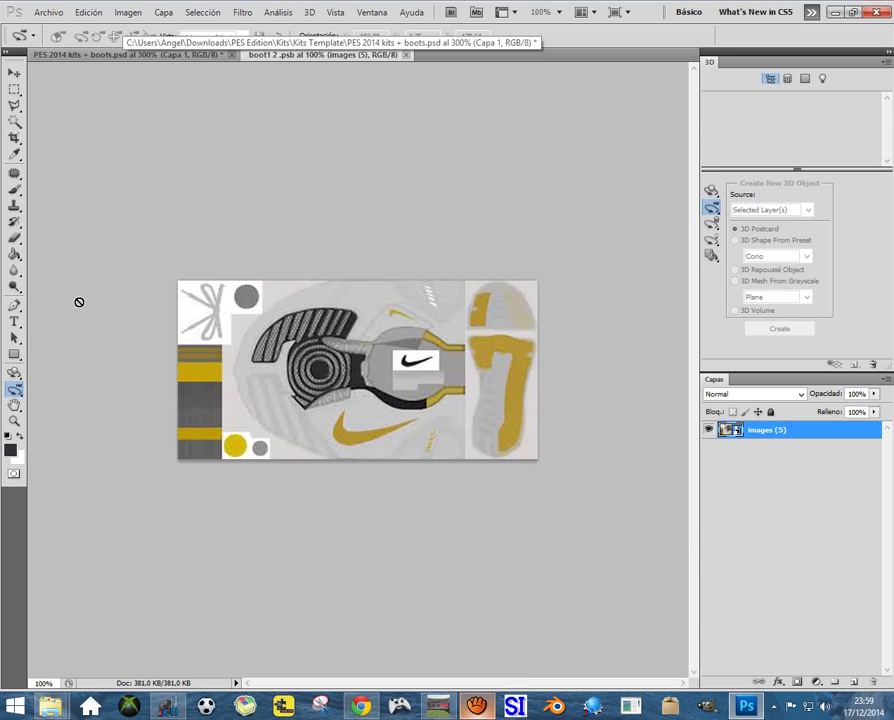
{"action": "left_click", "coordinate": [128, 13]}
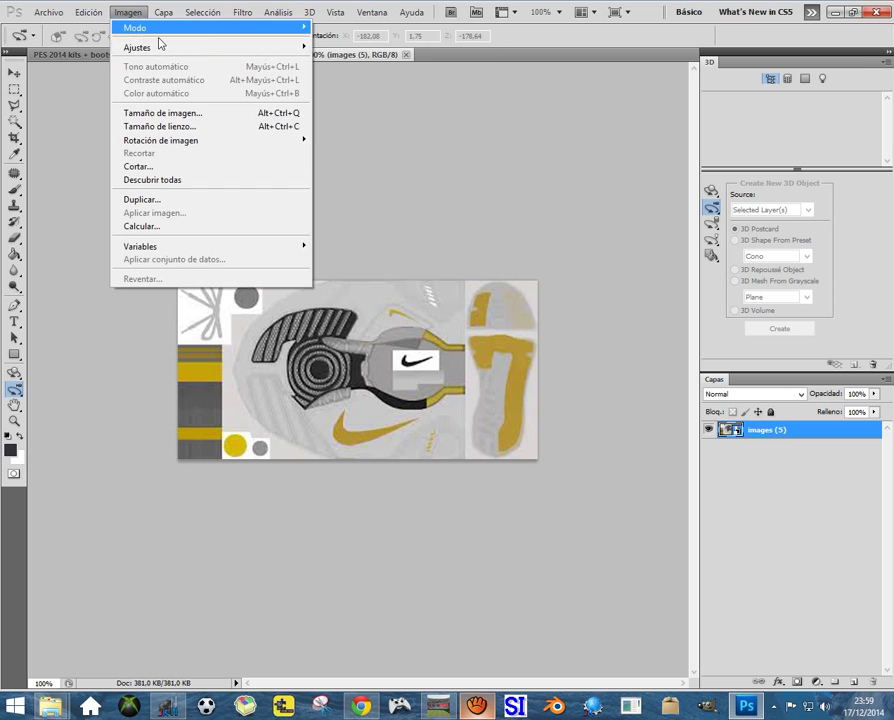
{"action": "mouse_move", "coordinate": [137, 47]}
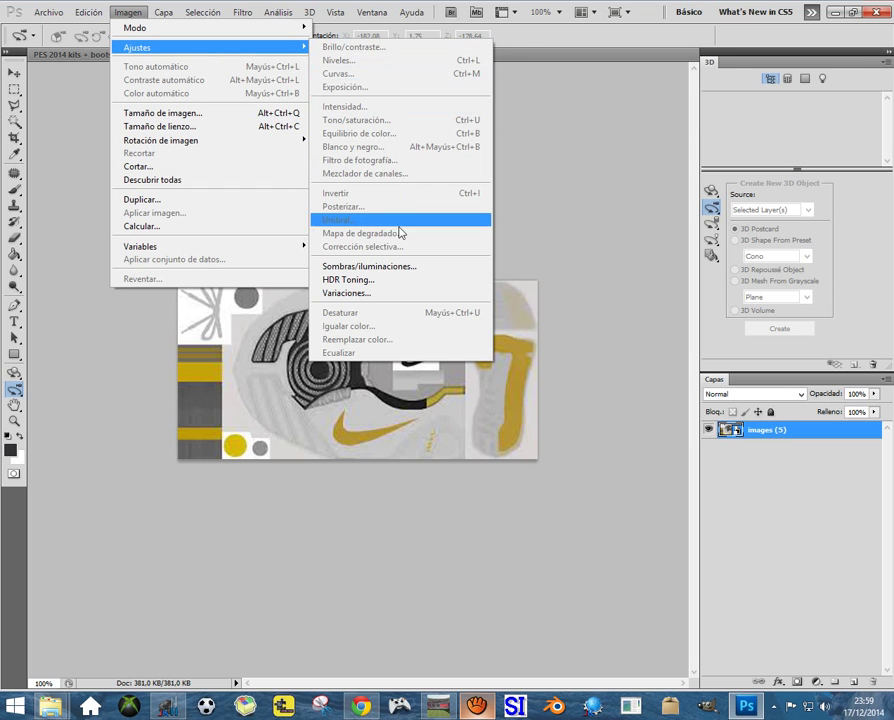
{"action": "left_click", "coordinate": [391, 267]}
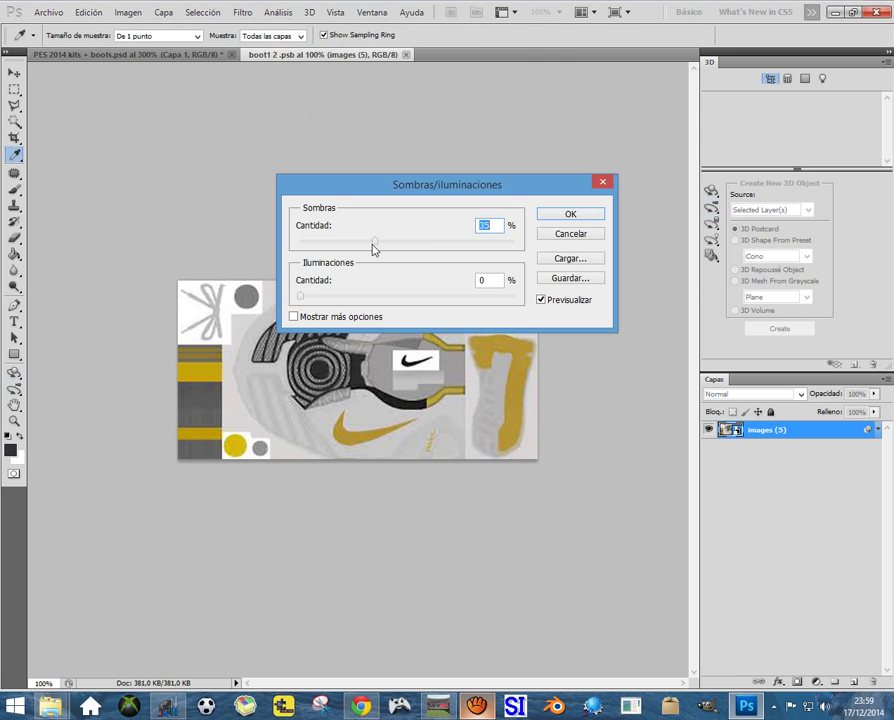
{"action": "left_click_drag", "start_coordinate": [374, 242], "coordinate": [526, 247]}
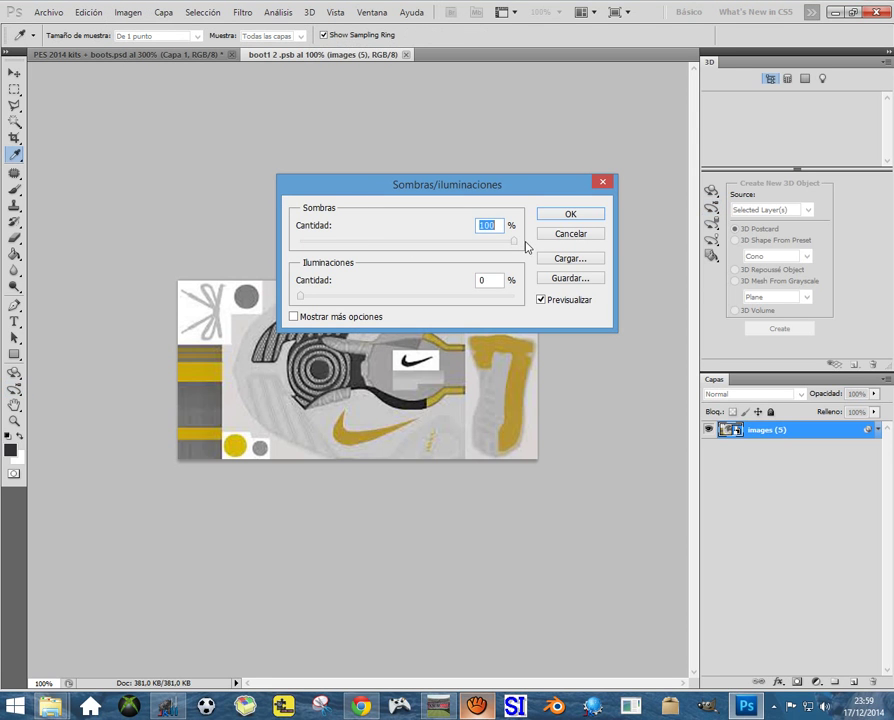
{"action": "left_click", "coordinate": [300, 241]}
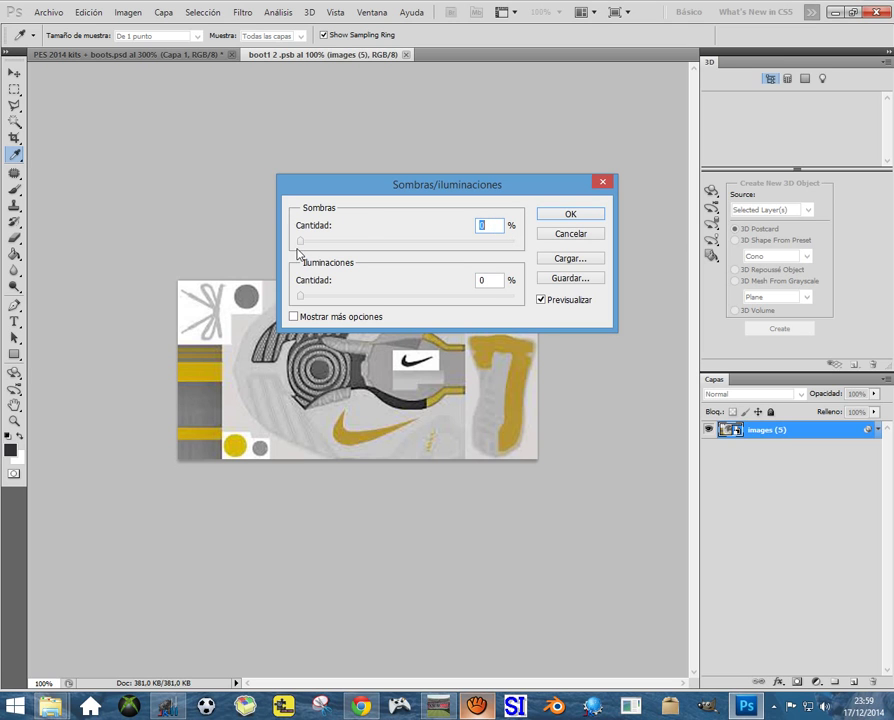
{"action": "left_click", "coordinate": [518, 297]}
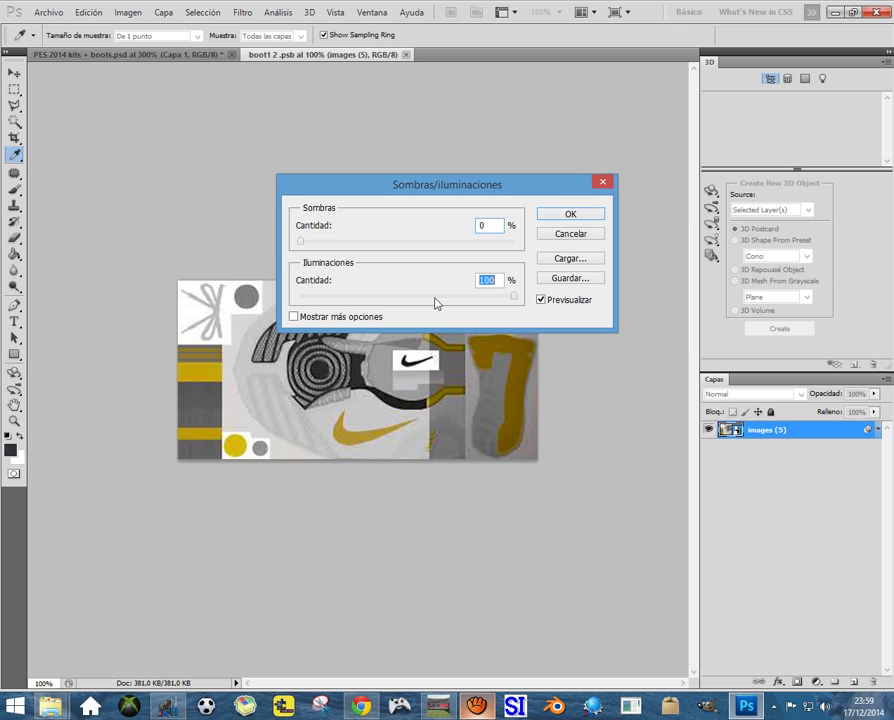
{"action": "left_click", "coordinate": [300, 297]}
{"action": "left_click", "coordinate": [516, 297]}
{"action": "left_click_drag", "start_coordinate": [405, 184], "coordinate": [402, 102]}
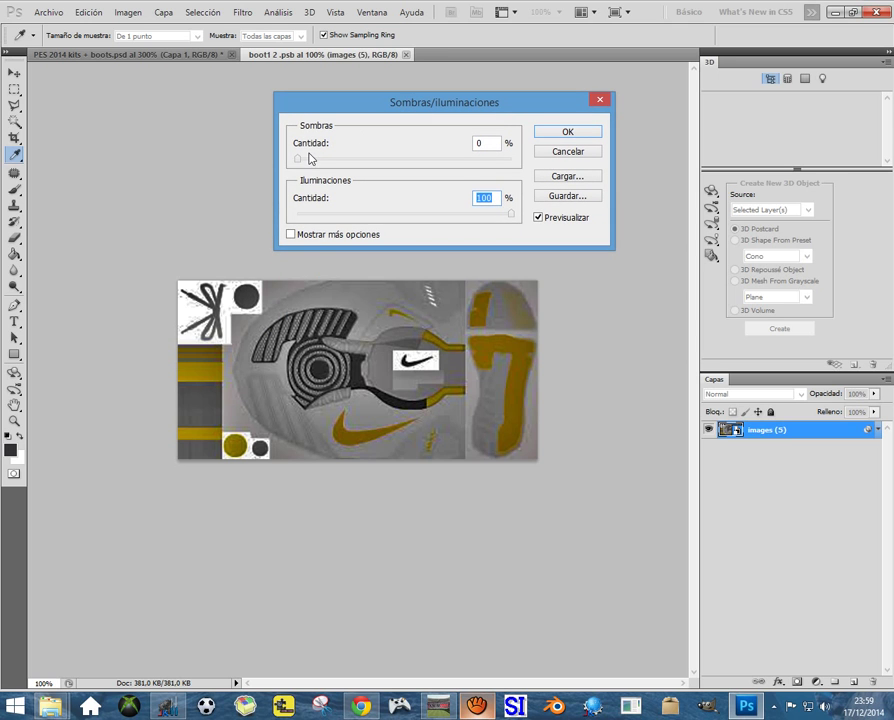
{"action": "left_click_drag", "start_coordinate": [297, 159], "coordinate": [481, 160]}
{"action": "left_click_drag", "start_coordinate": [511, 160], "coordinate": [297, 160]}
{"action": "left_click_drag", "start_coordinate": [510, 214], "coordinate": [341, 214]}
{"action": "left_click", "coordinate": [567, 151]}
{"action": "key", "text": "n"}
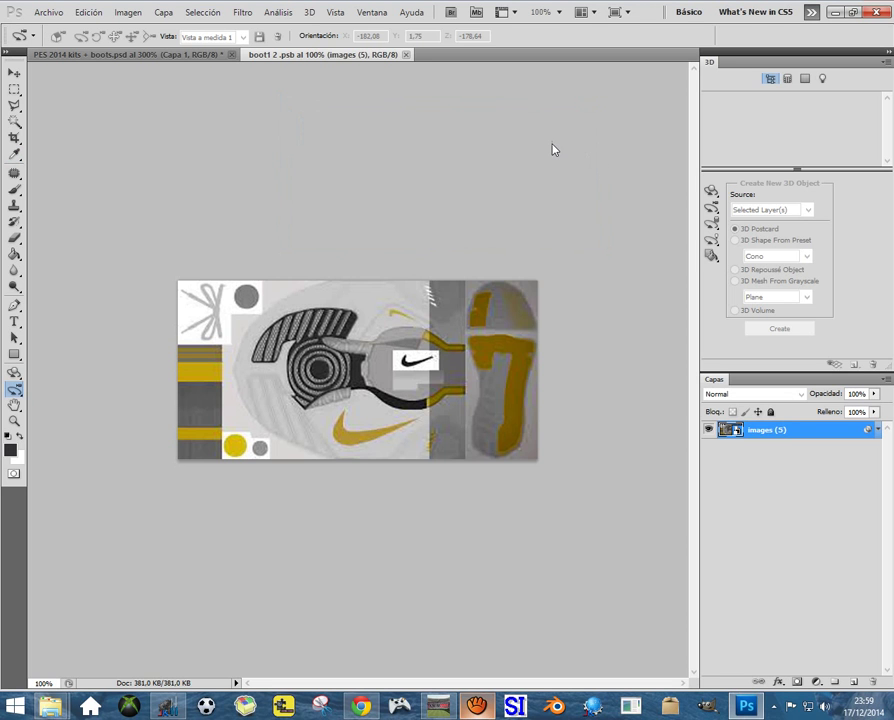
{"action": "key", "text": "shift+n"}
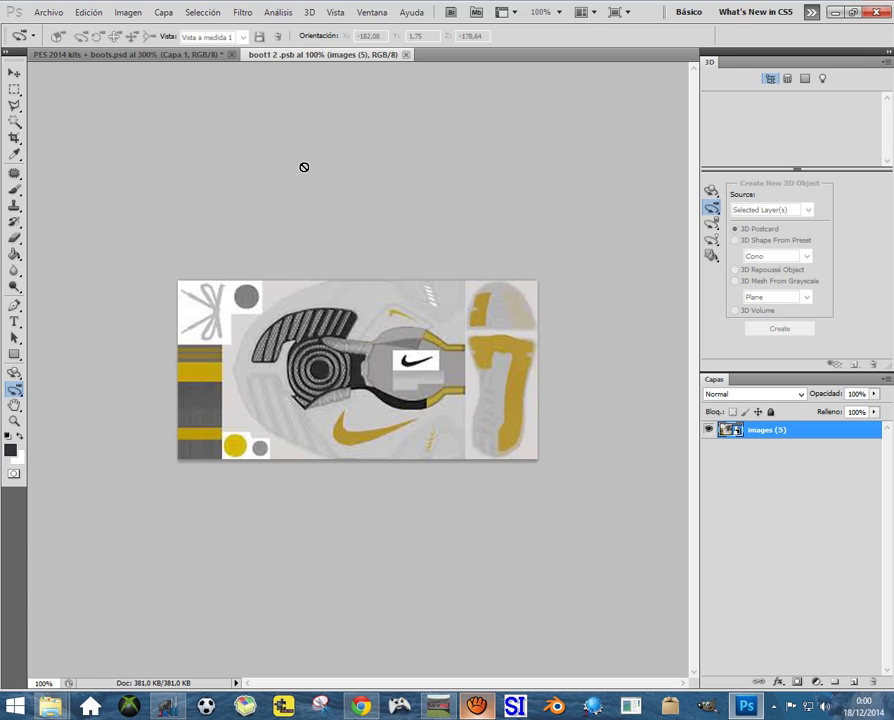
Step: Magic Wand the yellow Nike swoosh and grow the selection twice with Extender
{"action": "left_click", "coordinate": [14, 121]}
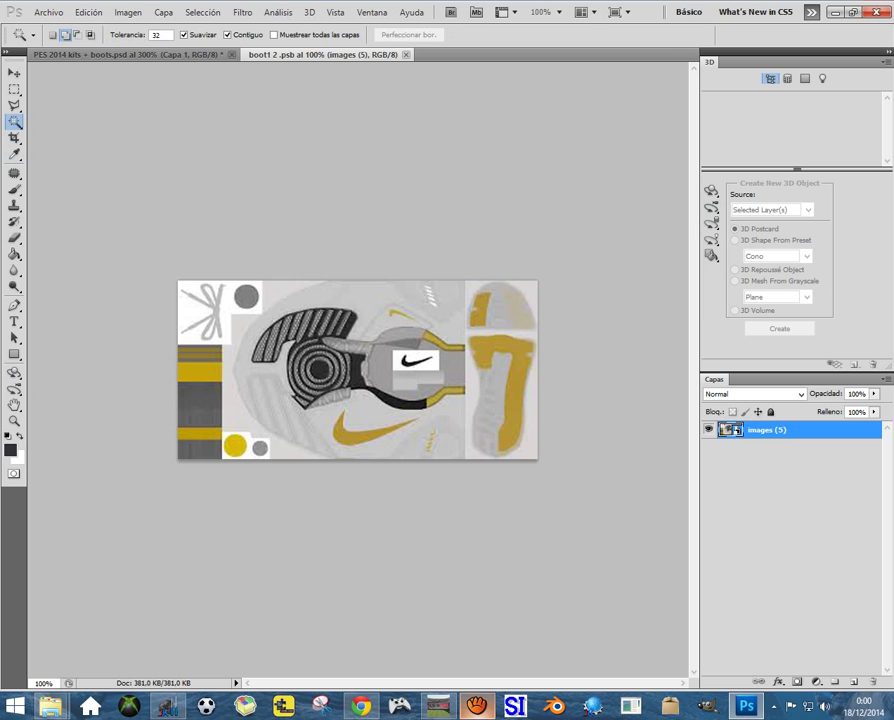
{"action": "left_click", "coordinate": [343, 435]}
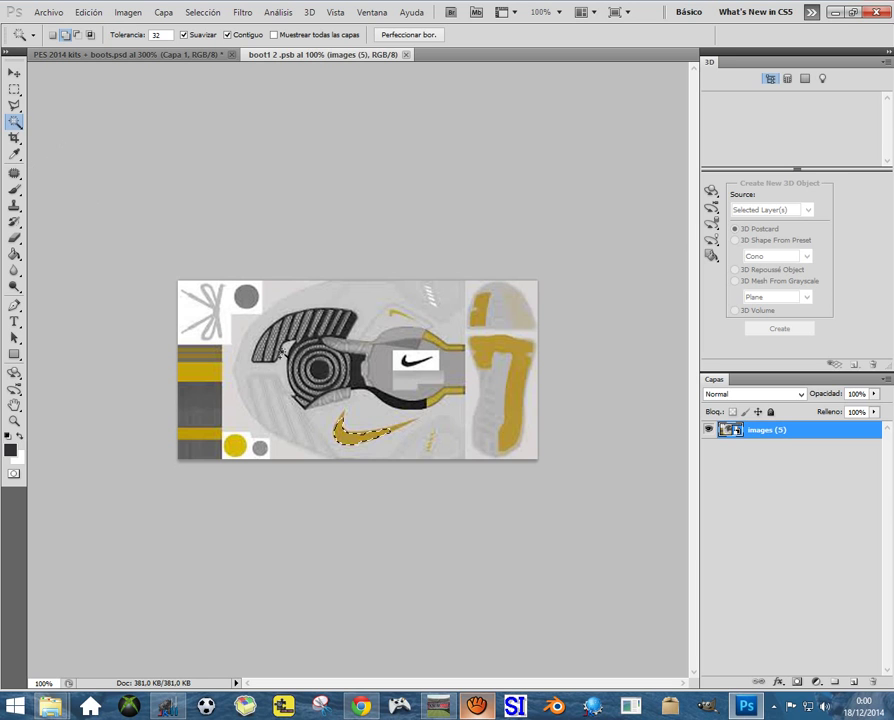
{"action": "right_click", "coordinate": [347, 416]}
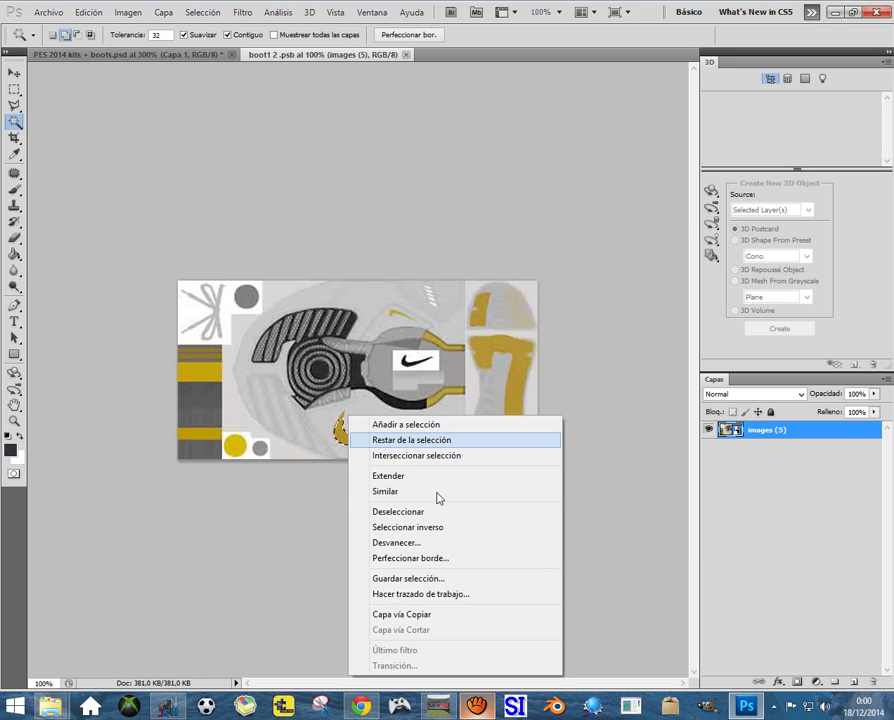
{"action": "left_click", "coordinate": [399, 477]}
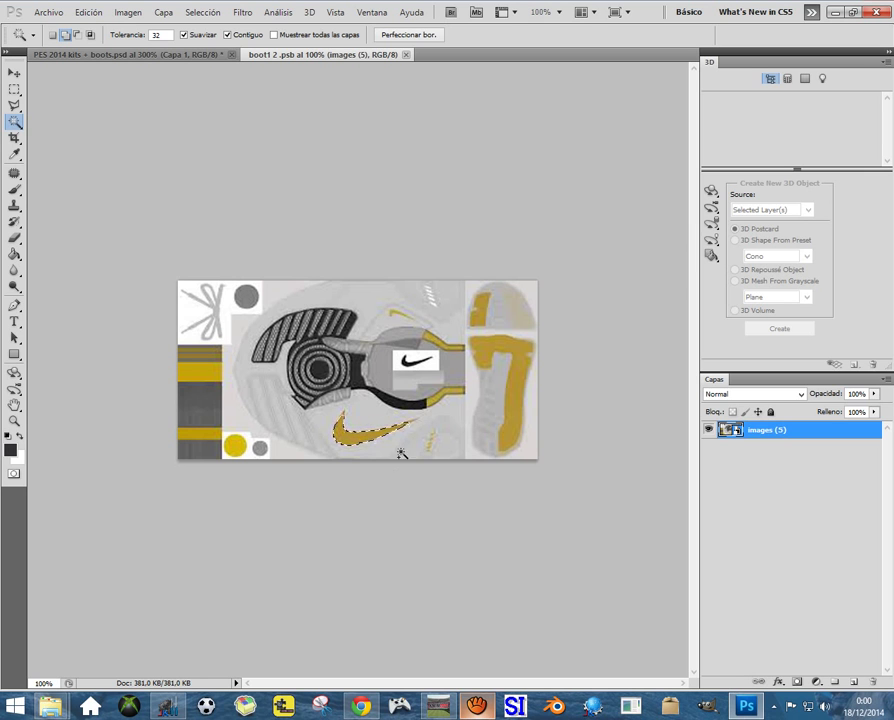
{"action": "right_click", "coordinate": [400, 431]}
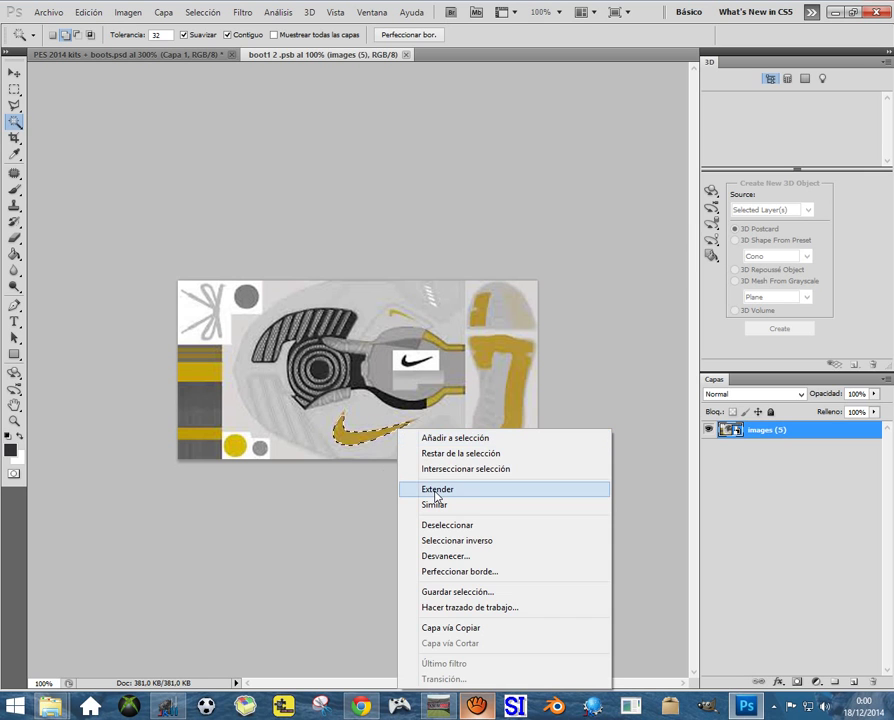
{"action": "left_click", "coordinate": [436, 490]}
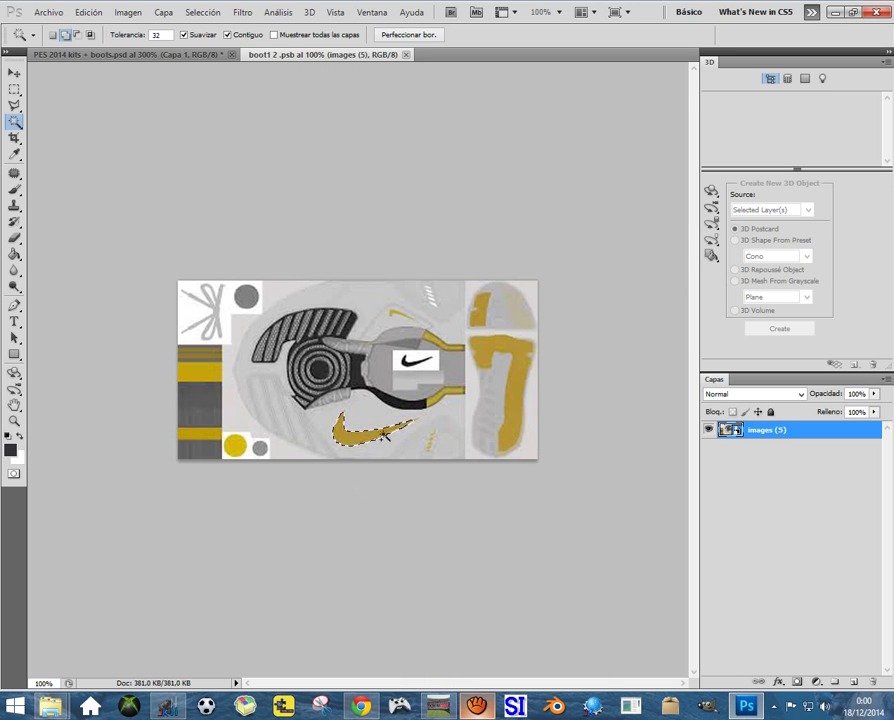
{"action": "left_click", "coordinate": [133, 15]}
{"action": "mouse_move", "coordinate": [137, 47]}
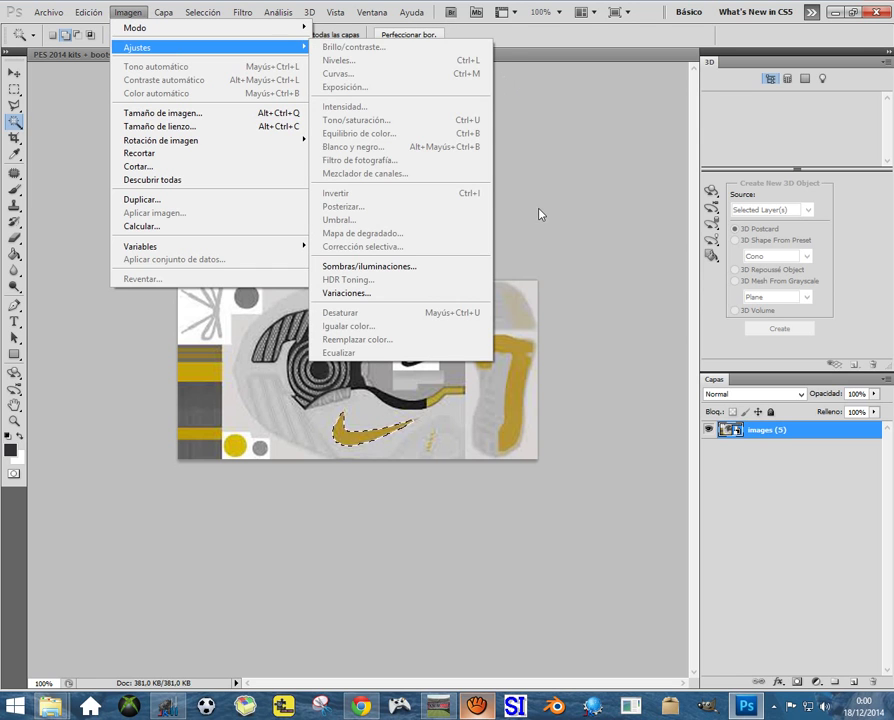
{"action": "key", "text": "Escape"}
{"action": "key", "text": "Escape"}
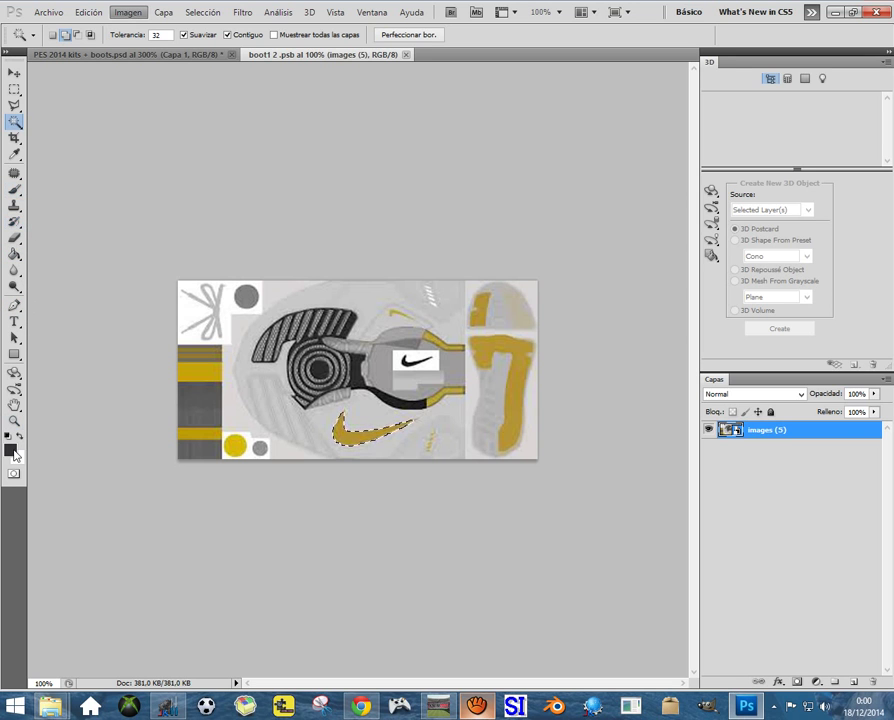
Step: Set the foreground colour to bright cyan #00fff6
{"action": "left_click", "coordinate": [13, 450]}
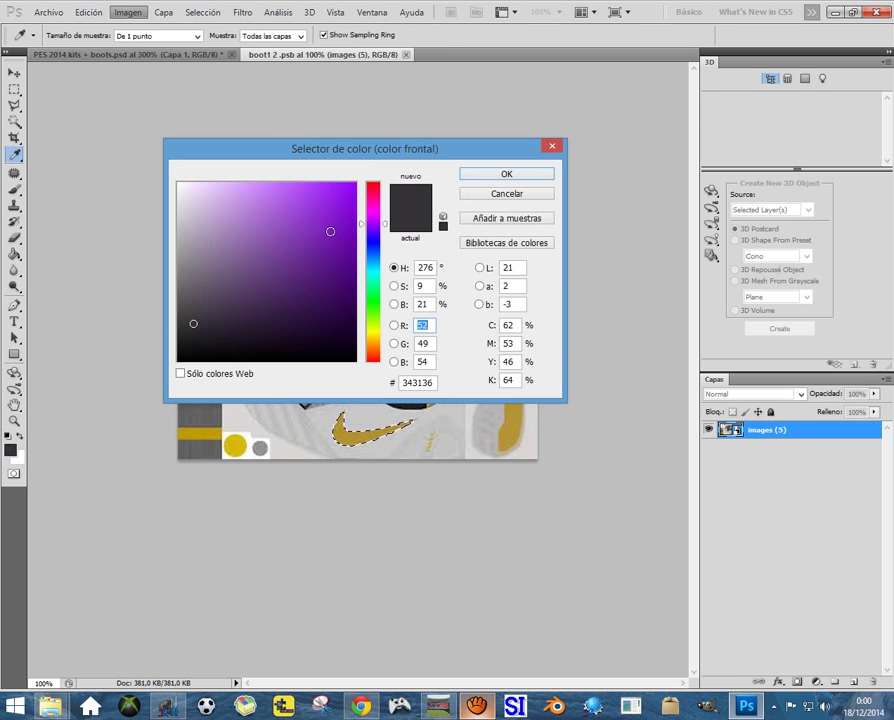
{"action": "left_click", "coordinate": [373, 276]}
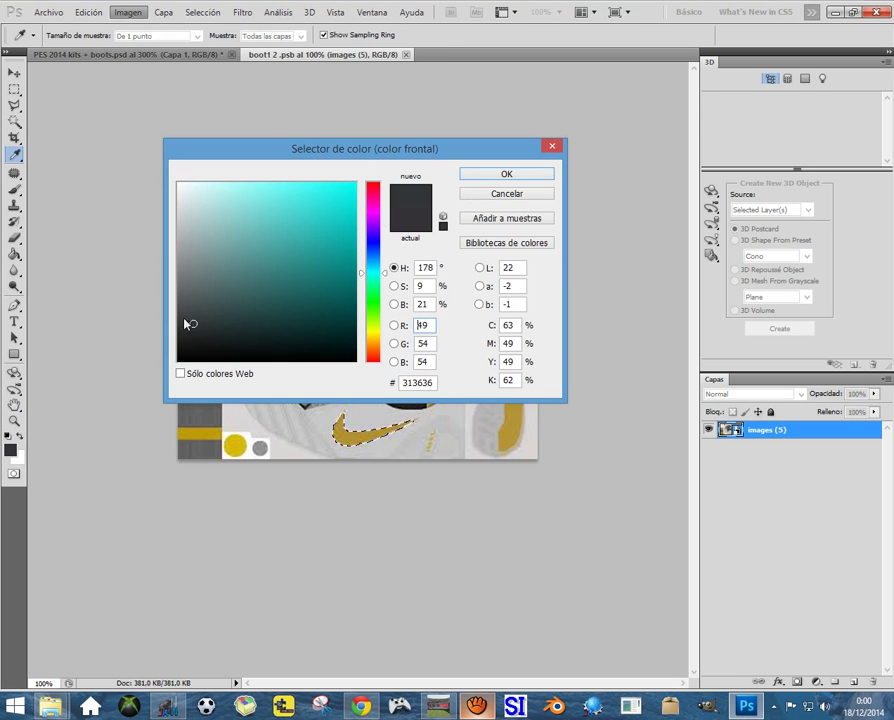
{"action": "left_click_drag", "start_coordinate": [352, 185], "coordinate": [358, 179]}
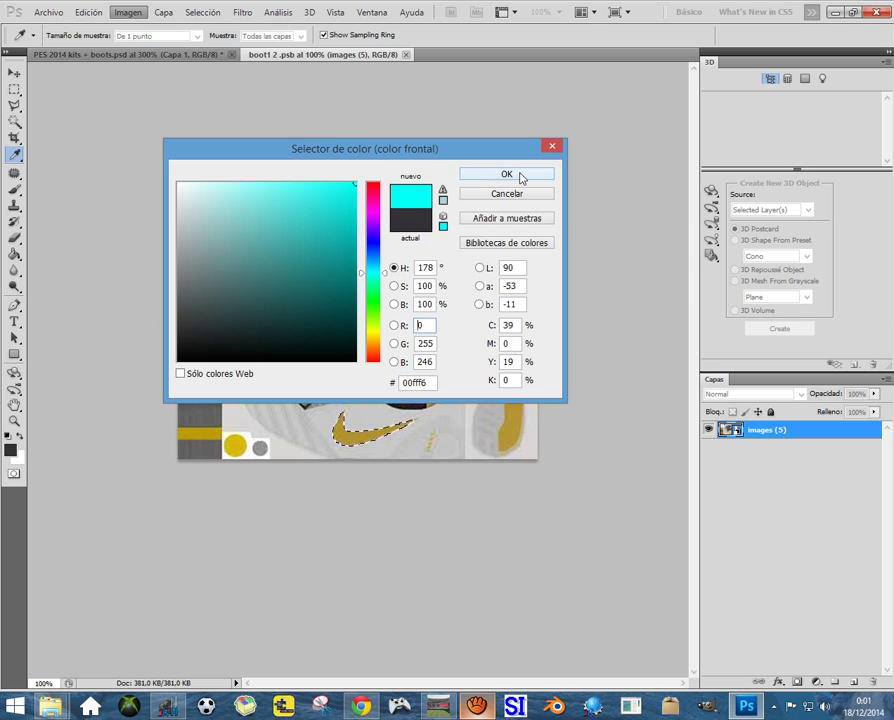
{"action": "left_click", "coordinate": [507, 175]}
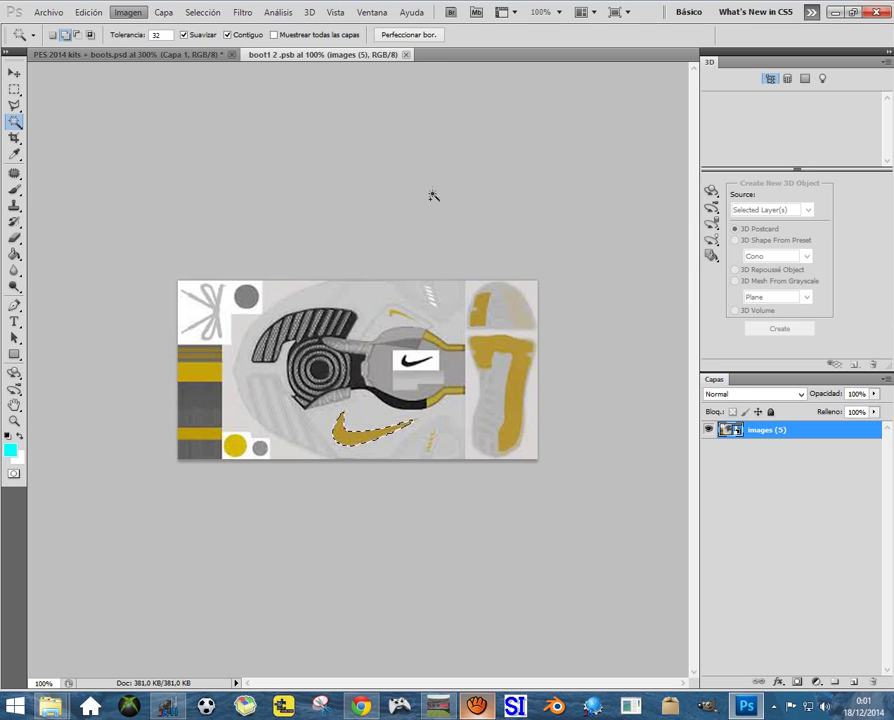
Step: Rasterize the swoosh layer, brush the selected swoosh cyan, and clear the selection
{"action": "left_click", "coordinate": [16, 190]}
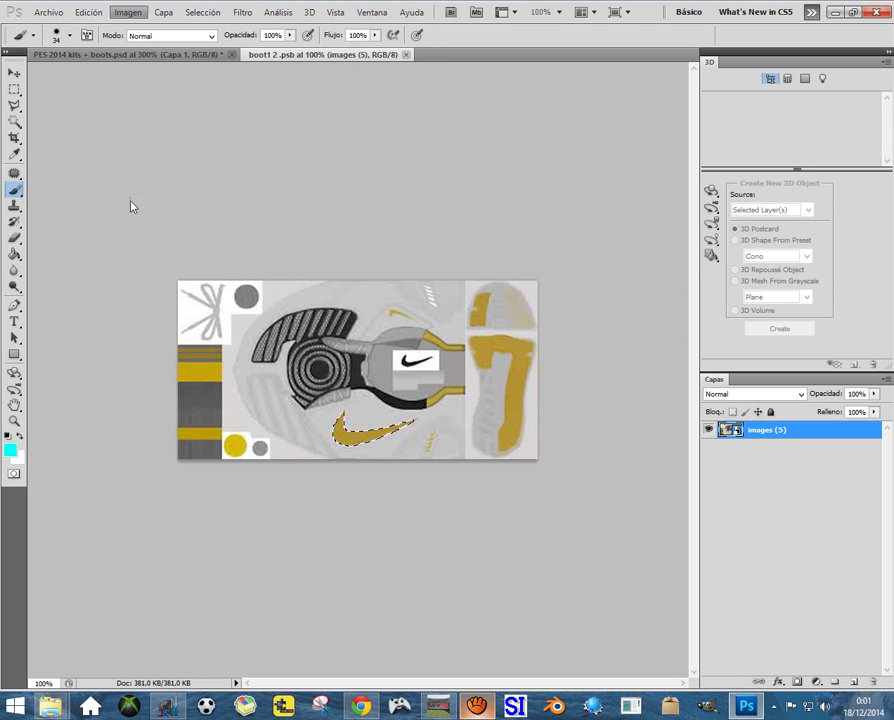
{"action": "left_click", "coordinate": [349, 346]}
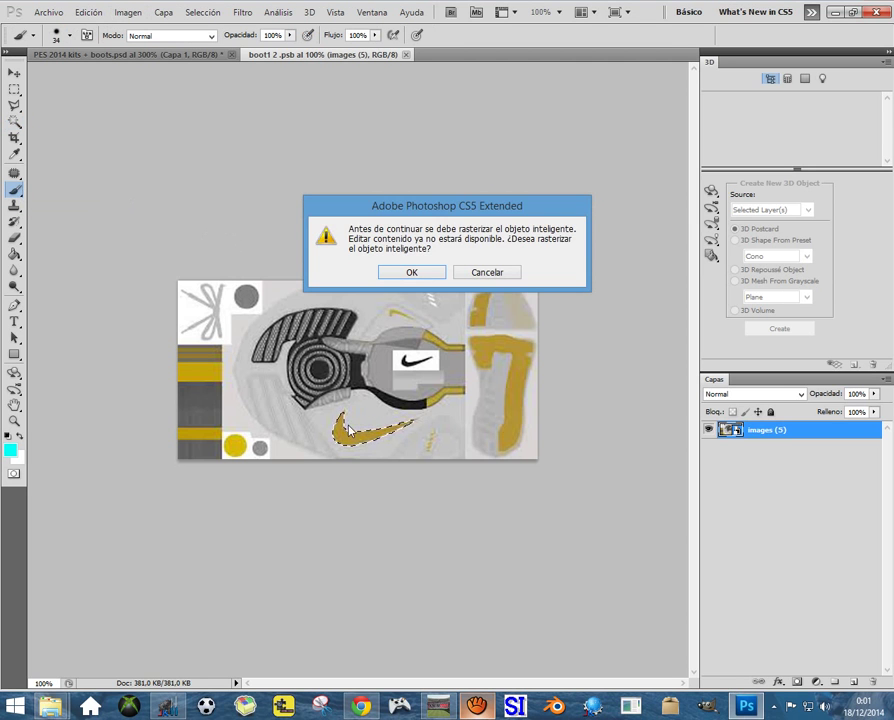
{"action": "left_click", "coordinate": [399, 279]}
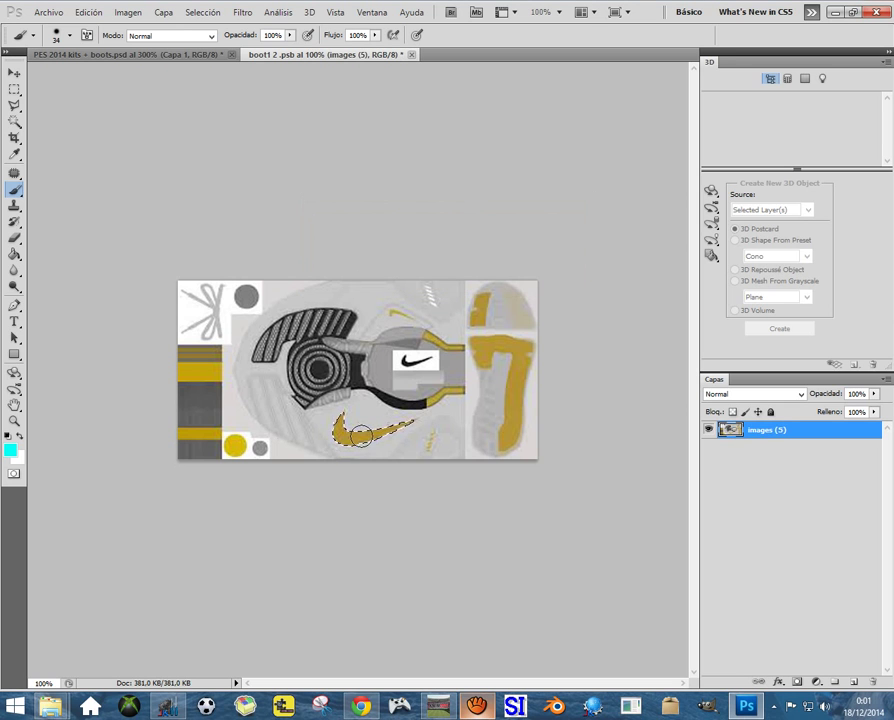
{"action": "mouse_move", "coordinate": [400, 425]}
{"action": "left_mouse_down"}
{"action": "mouse_move", "coordinate": [329, 435]}
{"action": "mouse_move", "coordinate": [405, 422]}
{"action": "left_mouse_up"}
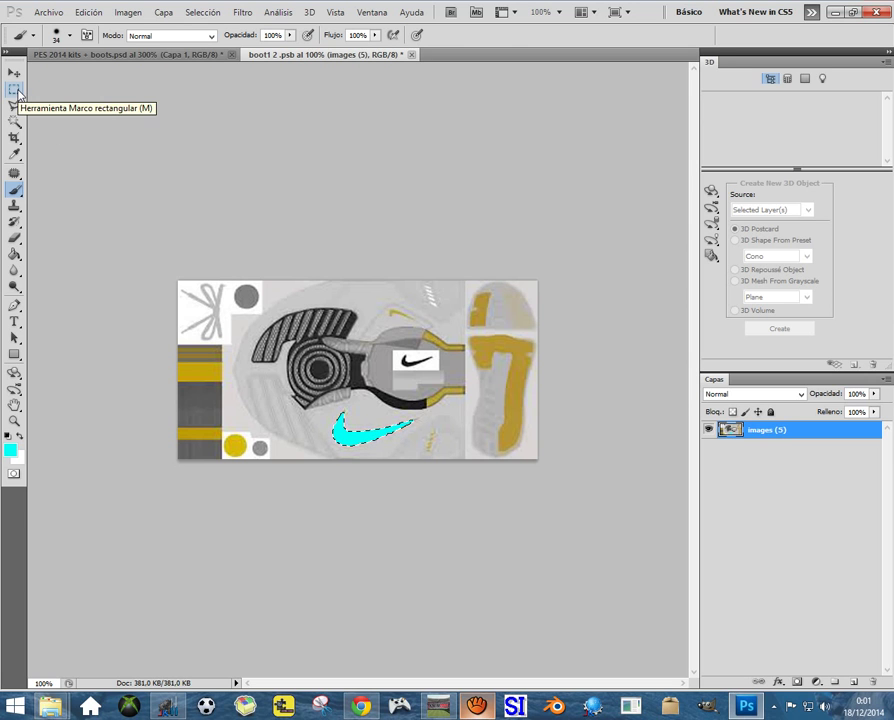
{"action": "left_click", "coordinate": [16, 91]}
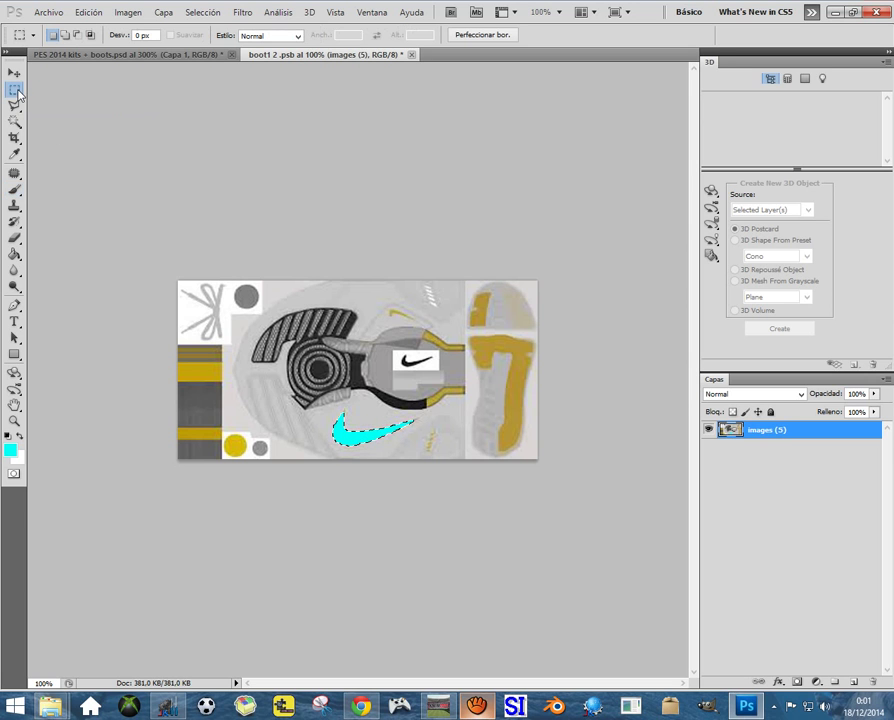
{"action": "left_click", "coordinate": [116, 227]}
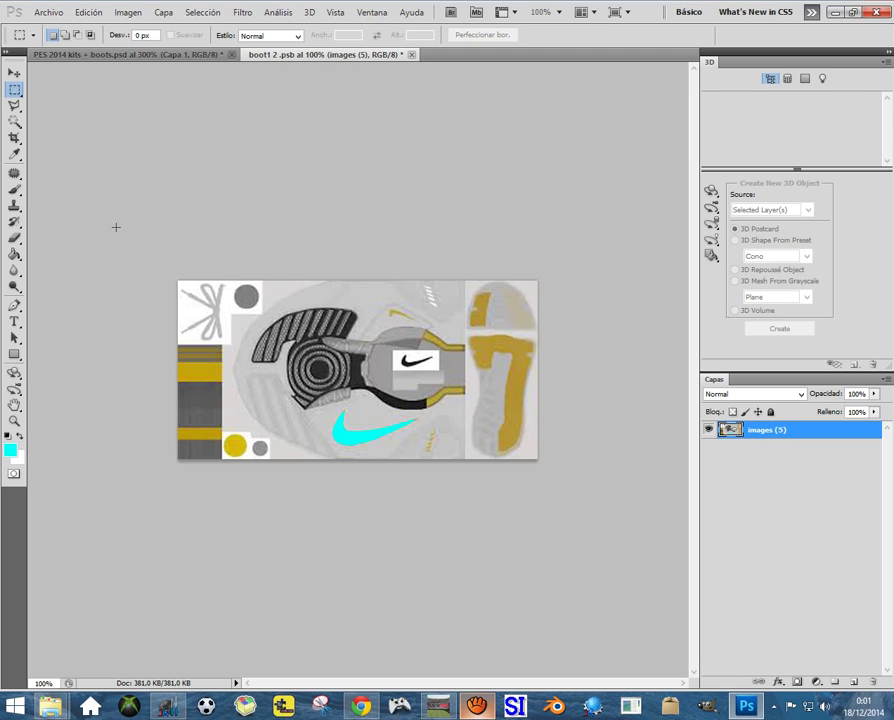
Step: Switch to the PES 2014 kits + boots.psd document and choose the 3D rotate tool
{"action": "left_click", "coordinate": [158, 55]}
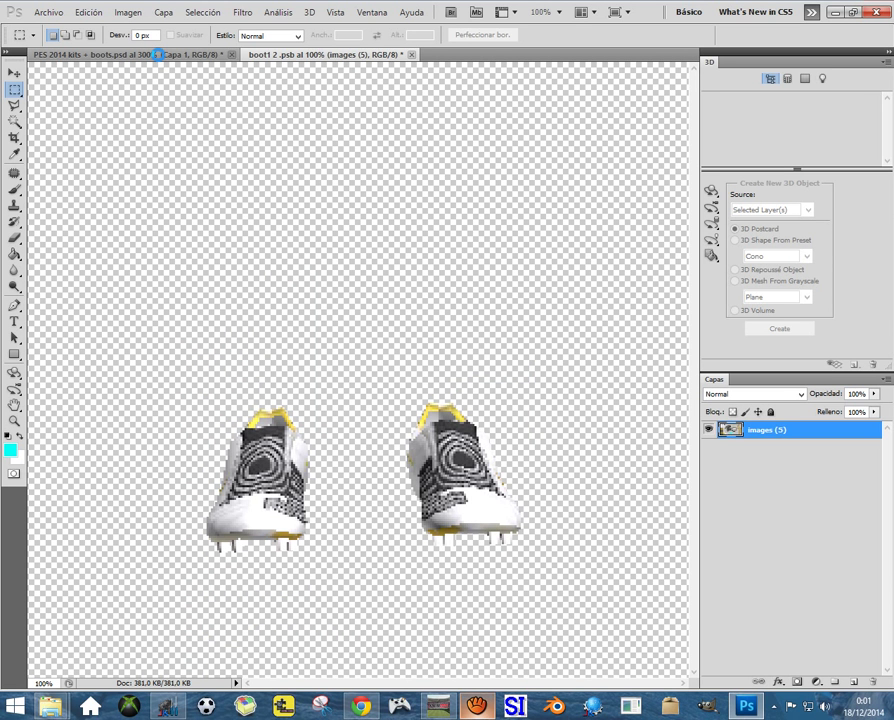
{"action": "left_click", "coordinate": [478, 704]}
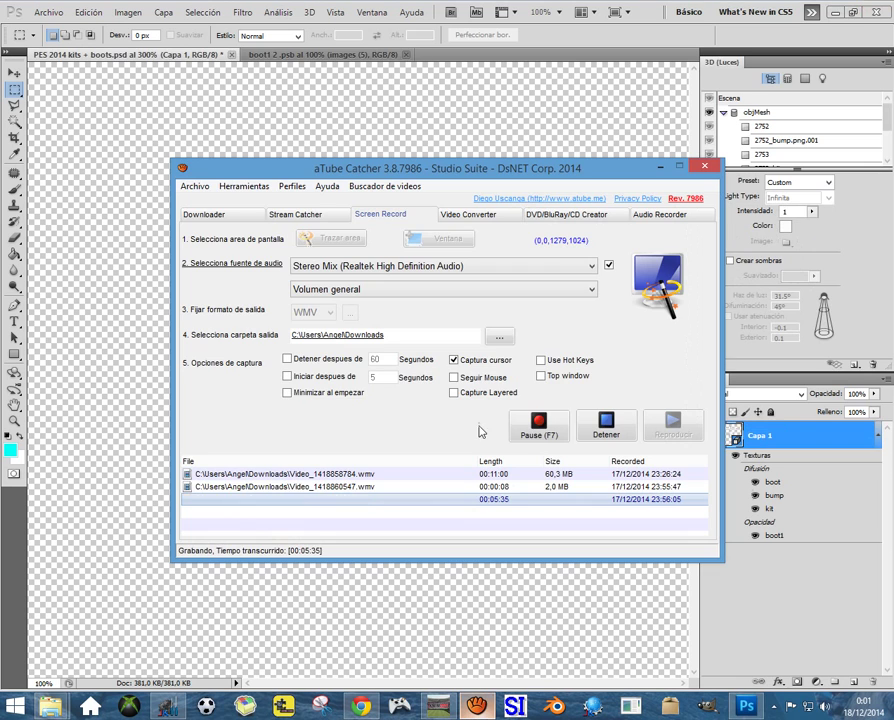
{"action": "left_click", "coordinate": [90, 281]}
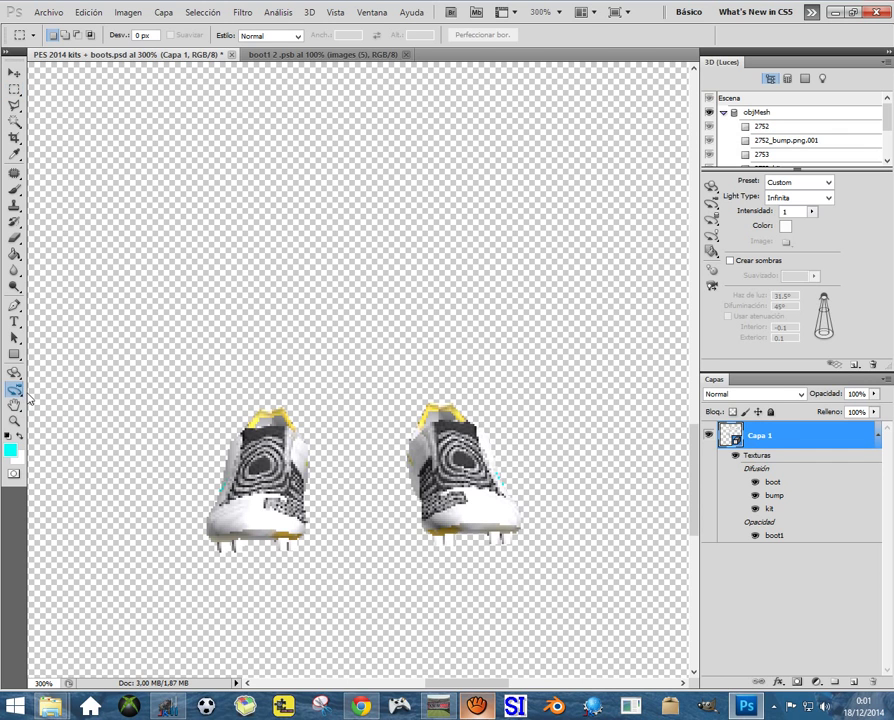
{"action": "left_click", "coordinate": [15, 391]}
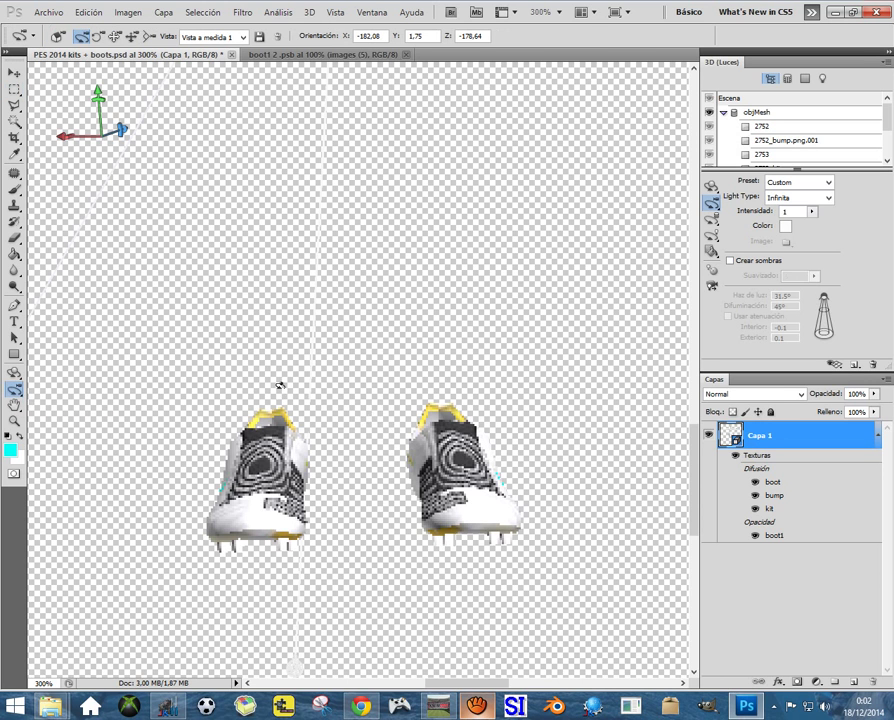
Step: Orbit the boots to view the cyan swoosh from several angles, then return to the texture
{"action": "mouse_move", "coordinate": [224, 372]}
{"action": "left_mouse_down"}
{"action": "mouse_move", "coordinate": [165, 365]}
{"action": "mouse_move", "coordinate": [240, 355]}
{"action": "left_mouse_up"}
{"action": "mouse_move", "coordinate": [317, 429]}
{"action": "left_mouse_down"}
{"action": "mouse_move", "coordinate": [380, 430]}
{"action": "mouse_move", "coordinate": [410, 446]}
{"action": "mouse_move", "coordinate": [420, 490]}
{"action": "left_mouse_up"}
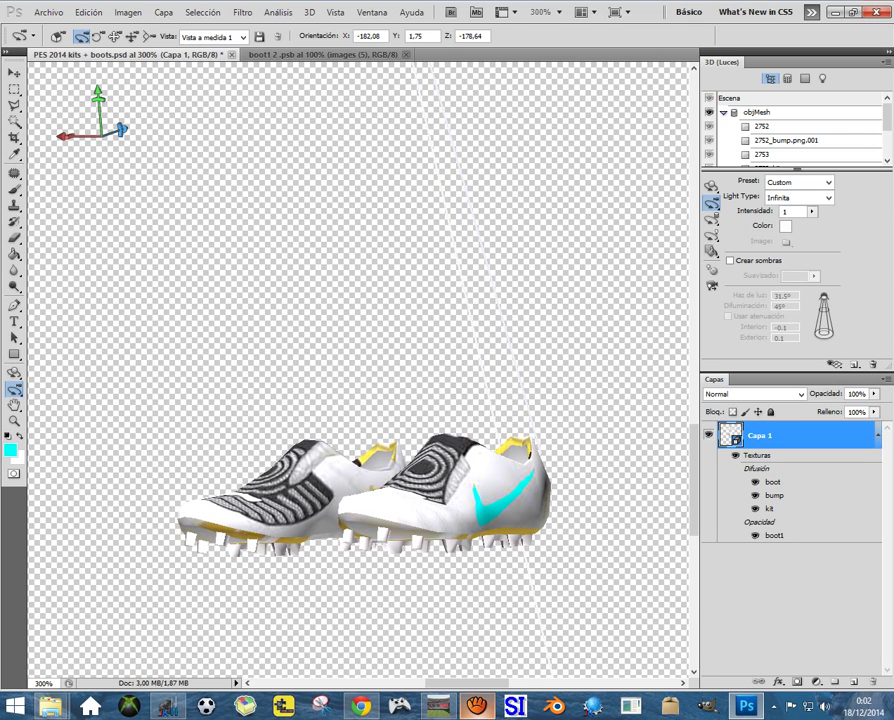
{"action": "left_click_drag", "start_coordinate": [420, 490], "coordinate": [420, 450]}
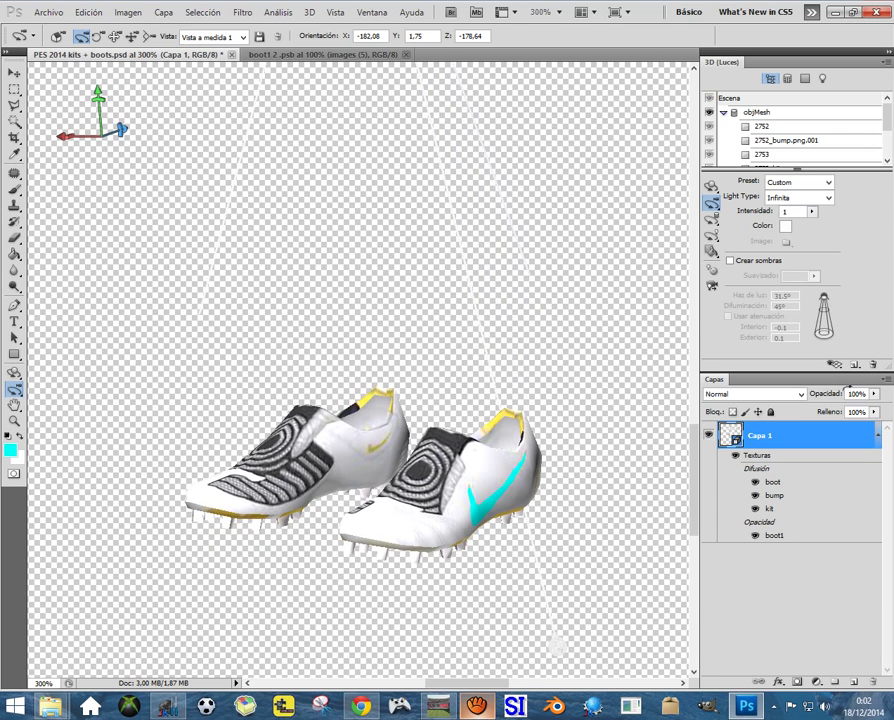
{"action": "left_click_drag", "start_coordinate": [383, 376], "coordinate": [396, 369]}
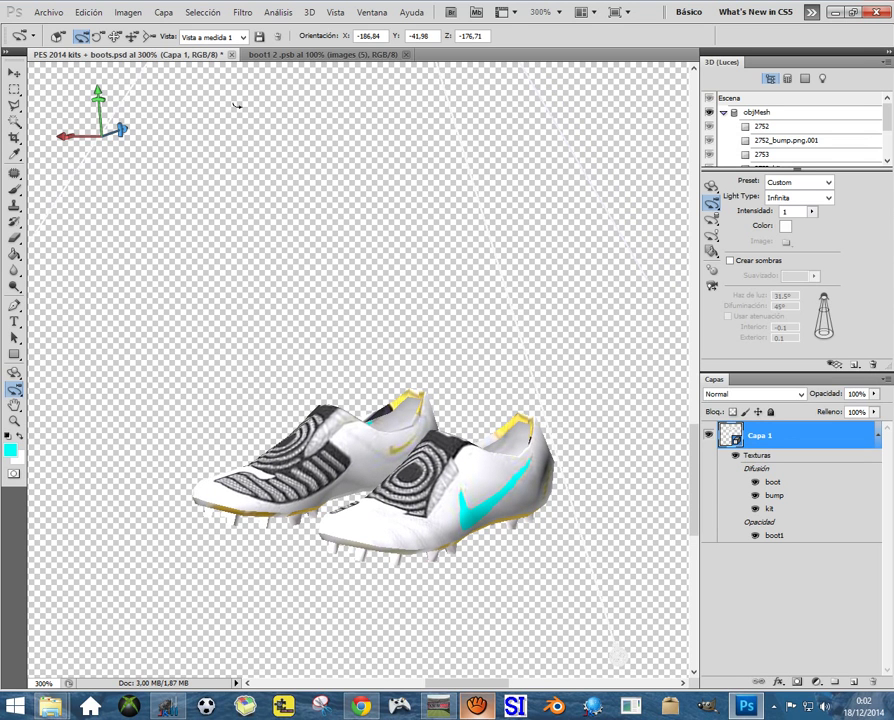
{"action": "left_click_drag", "start_coordinate": [236, 105], "coordinate": [243, 80]}
{"action": "key", "text": "alt+Tab"}
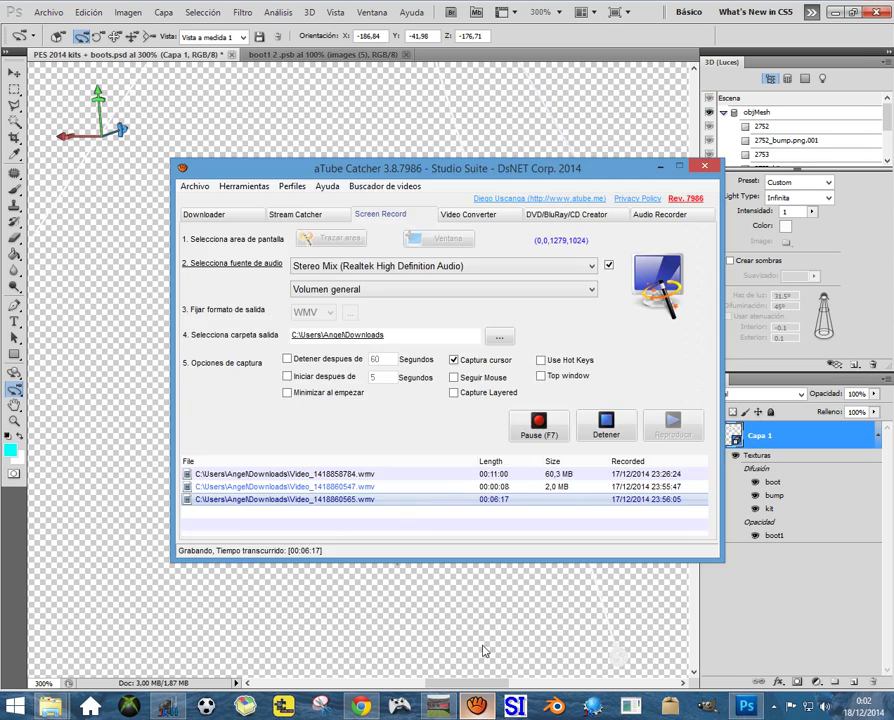
{"action": "left_click", "coordinate": [535, 433]}
Step: On boot1 2.psb, Magic Wand the concentric-circle upper area and grow it with Extender
{"action": "left_click", "coordinate": [116, 386]}
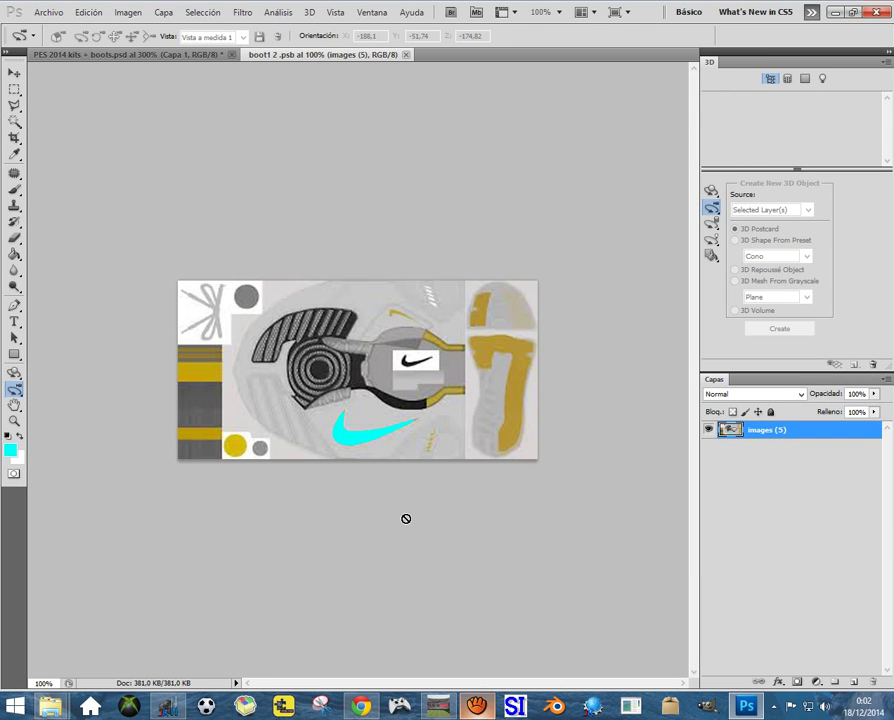
{"action": "left_click", "coordinate": [15, 89]}
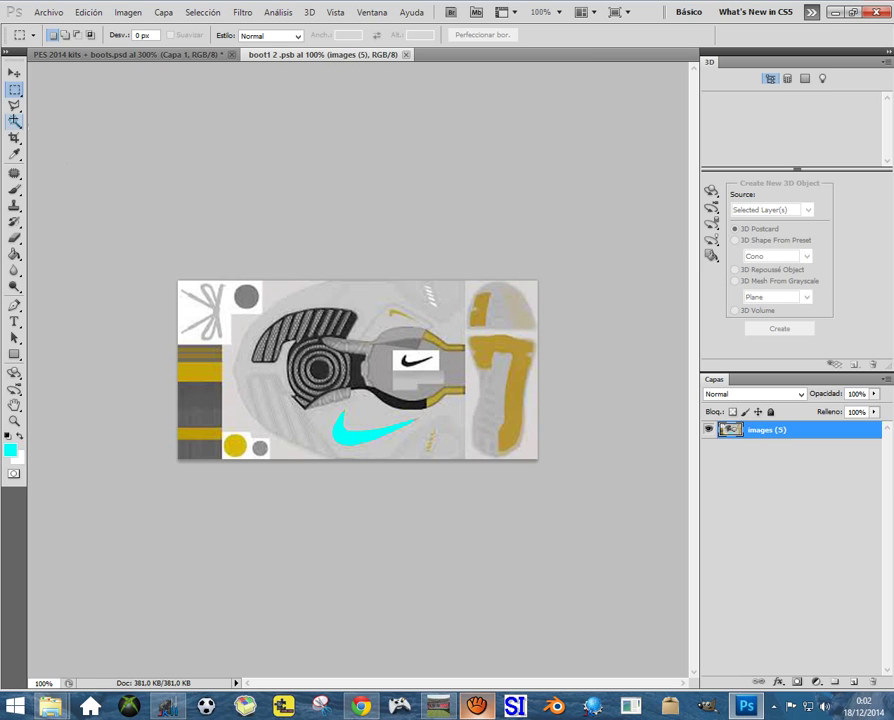
{"action": "left_click", "coordinate": [15, 122]}
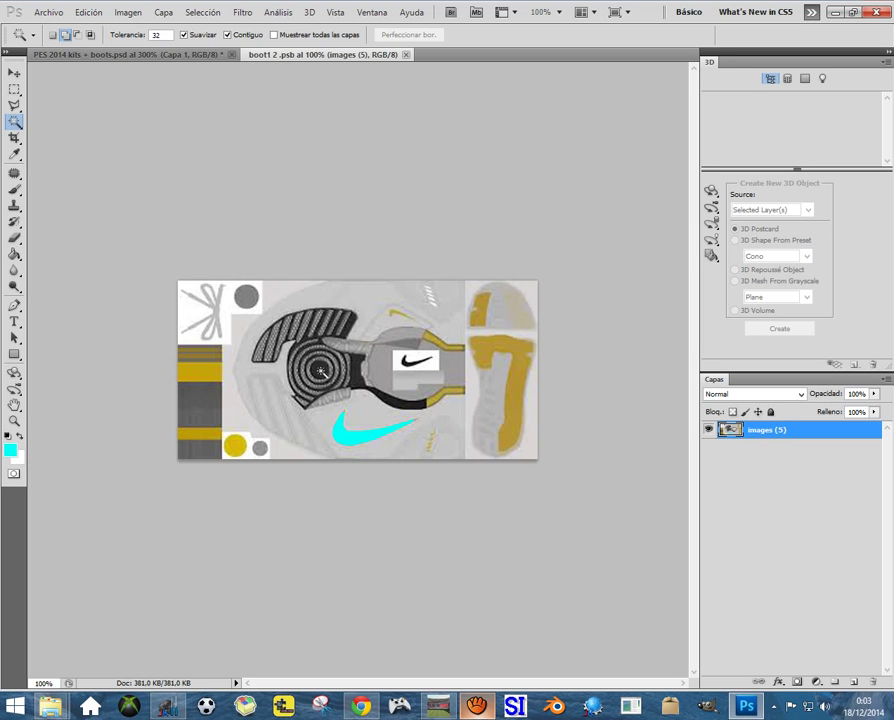
{"action": "left_click", "coordinate": [320, 371]}
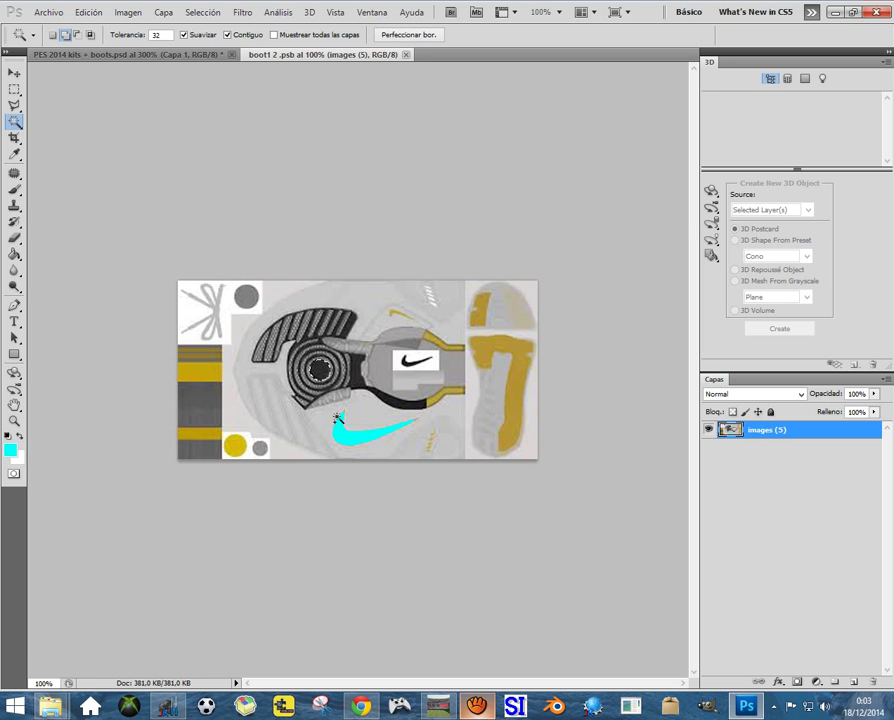
{"action": "left_click", "coordinate": [321, 387]}
{"action": "left_click", "coordinate": [310, 395]}
{"action": "right_click", "coordinate": [311, 394]}
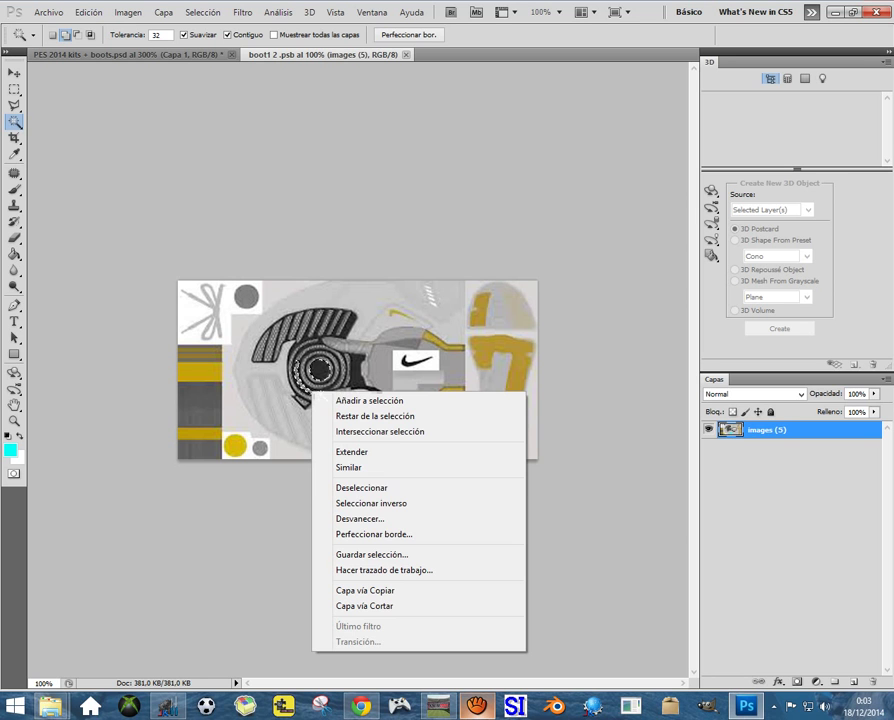
{"action": "left_click", "coordinate": [372, 456]}
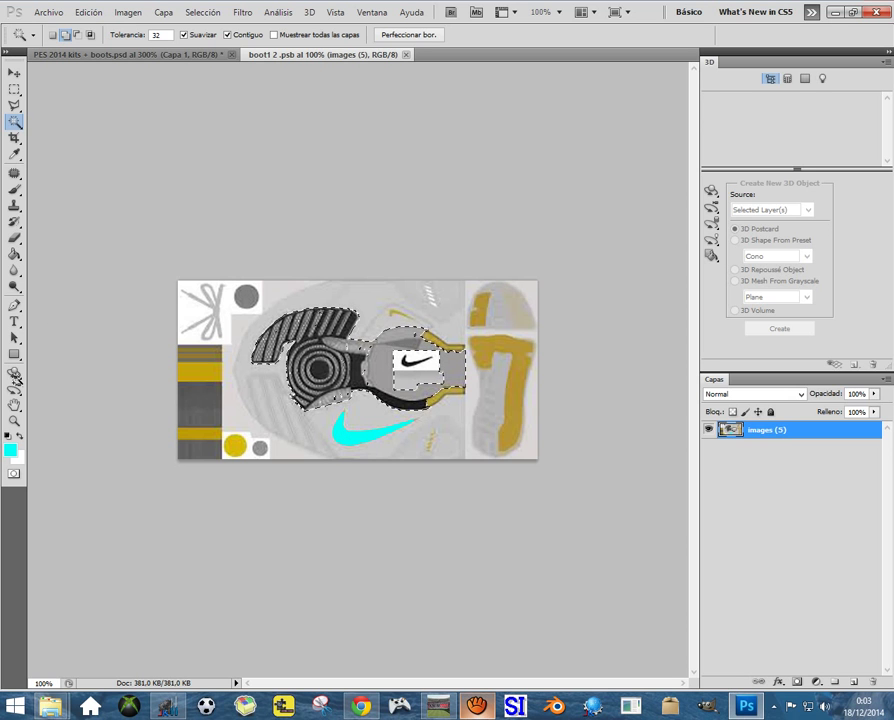
Step: Set the foreground colour to red-orange #ff3600
{"action": "left_click", "coordinate": [10, 450]}
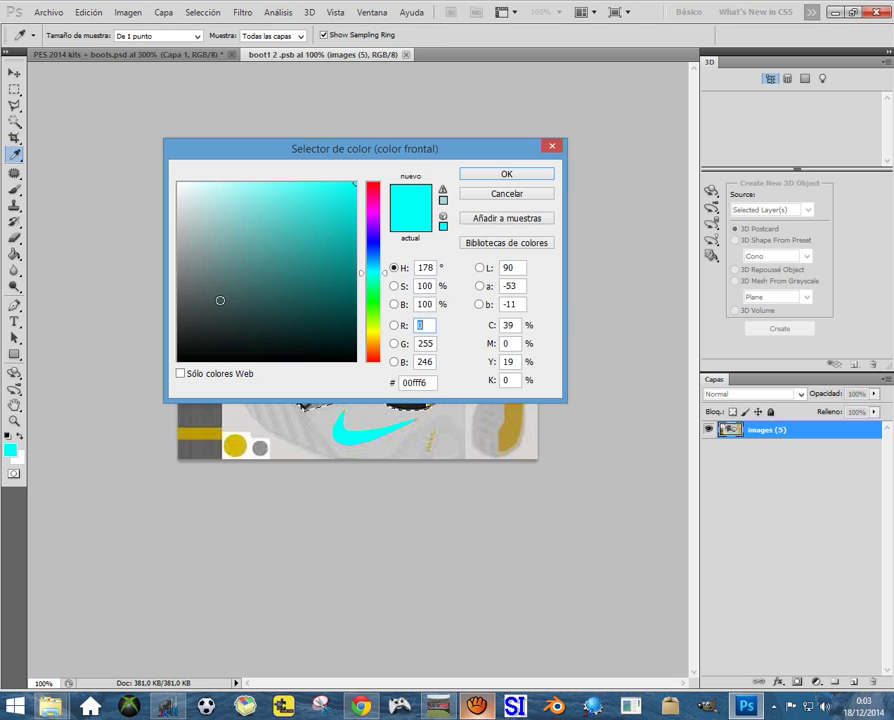
{"action": "left_click", "coordinate": [370, 355]}
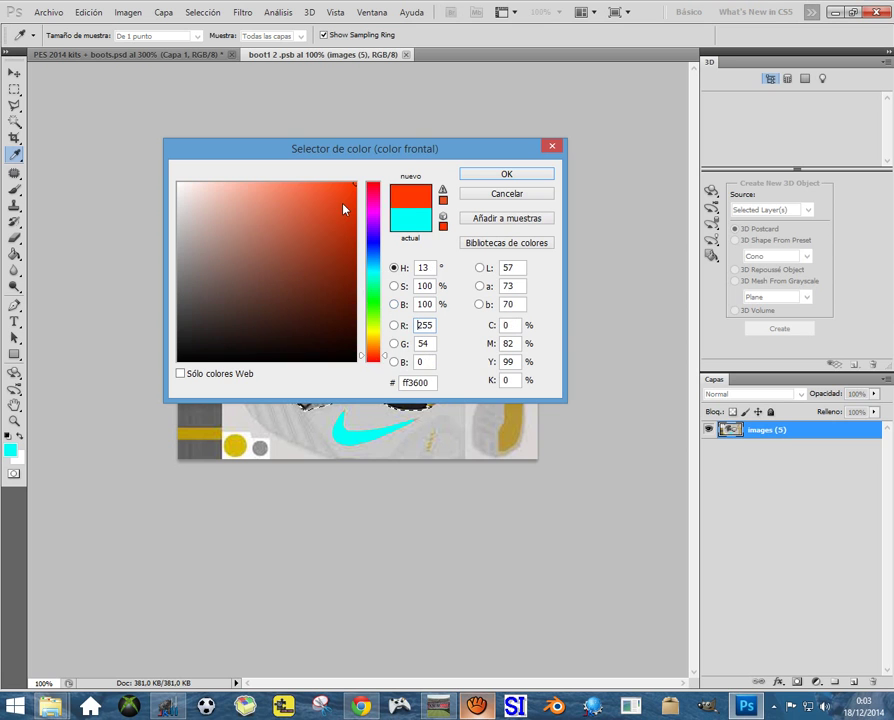
{"action": "left_click", "coordinate": [508, 174]}
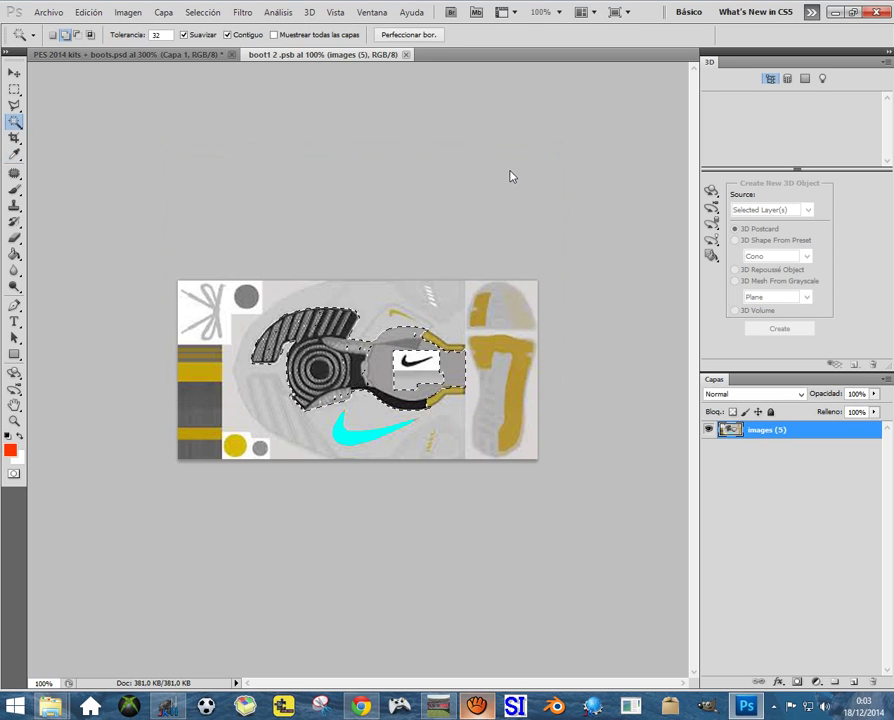
{"action": "left_click", "coordinate": [15, 189]}
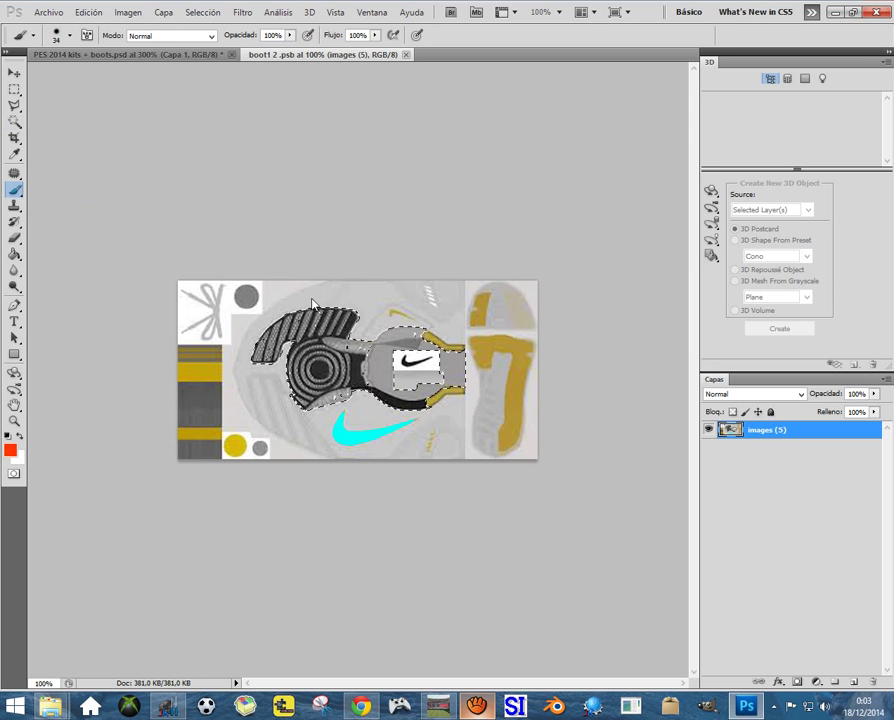
{"action": "left_click", "coordinate": [340, 361]}
{"action": "left_click_drag", "start_coordinate": [308, 378], "coordinate": [388, 332]}
{"action": "mouse_move", "coordinate": [300, 360]}
{"action": "left_mouse_down"}
{"action": "mouse_move", "coordinate": [327, 365]}
{"action": "mouse_move", "coordinate": [300, 335]}
{"action": "left_mouse_up"}
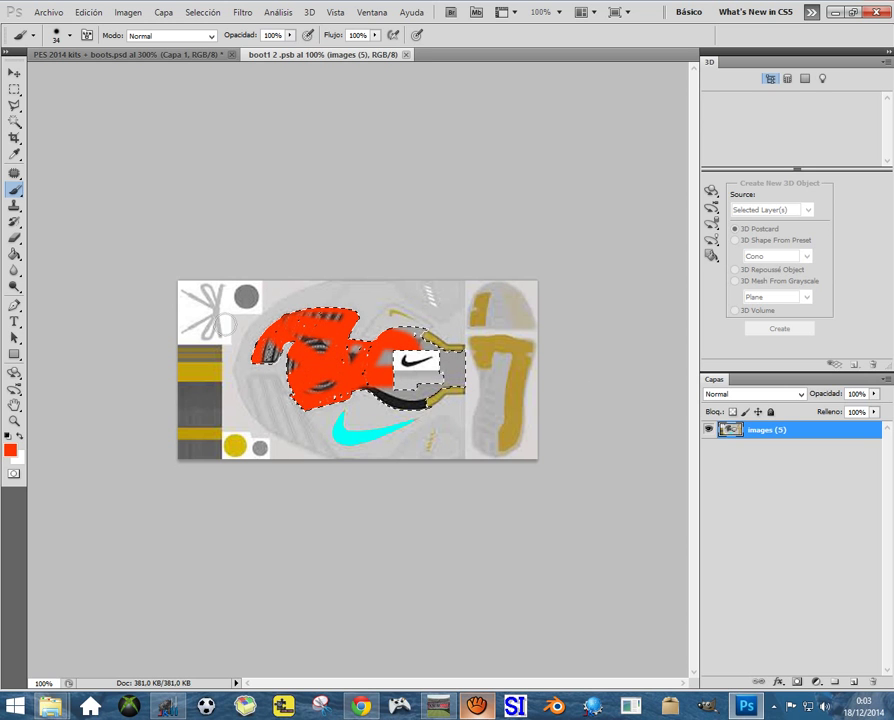
{"action": "left_click_drag", "start_coordinate": [400, 372], "coordinate": [458, 372]}
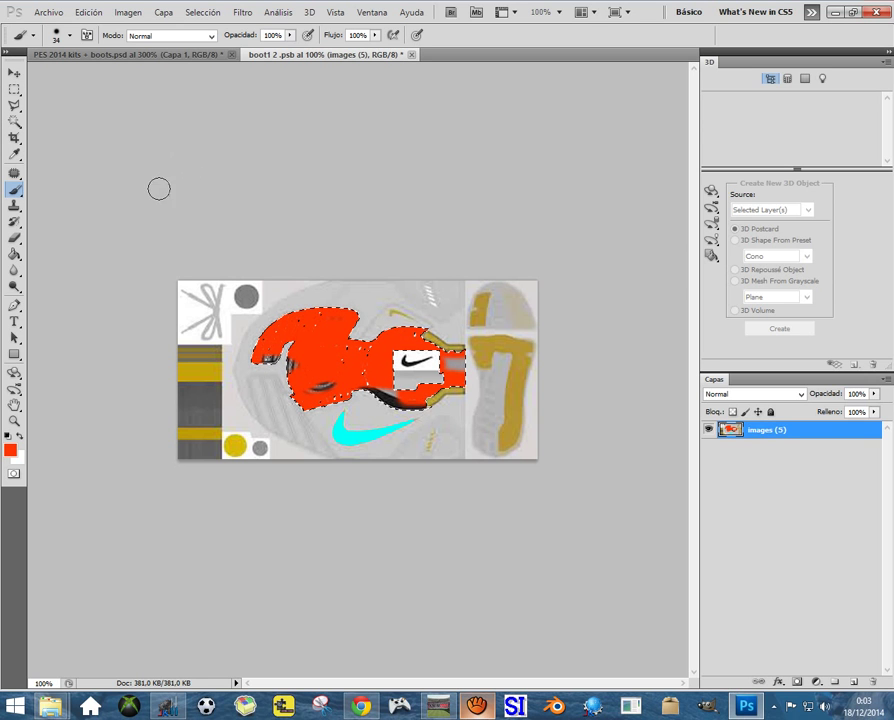
{"action": "left_click", "coordinate": [15, 89]}
{"action": "key", "text": "ctrl+d"}
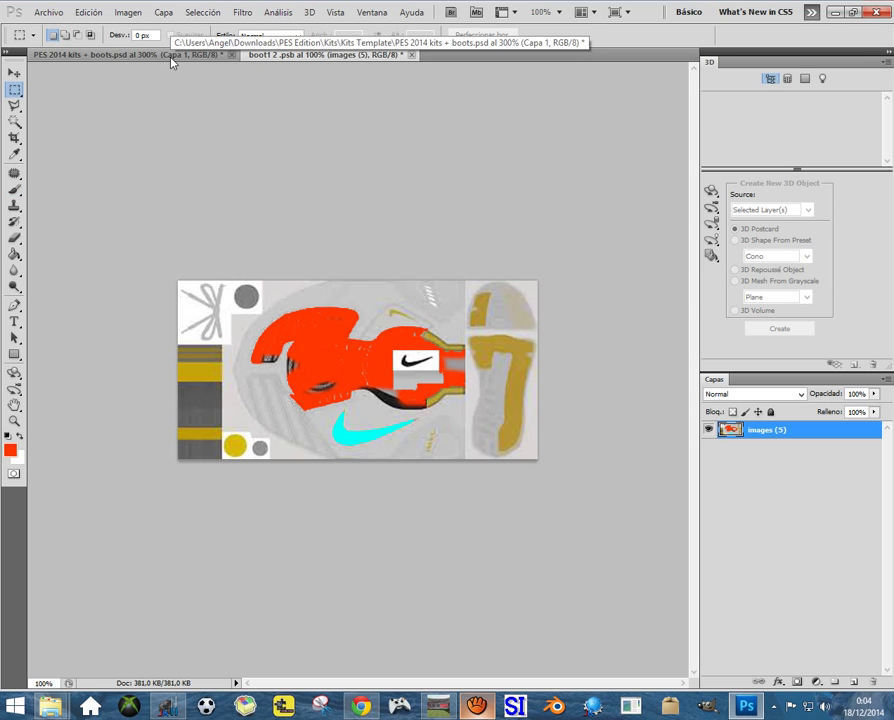
Step: Bring the 'PES 2014 kits + boots.psd' 3D document to the front
{"action": "left_click", "coordinate": [171, 59]}
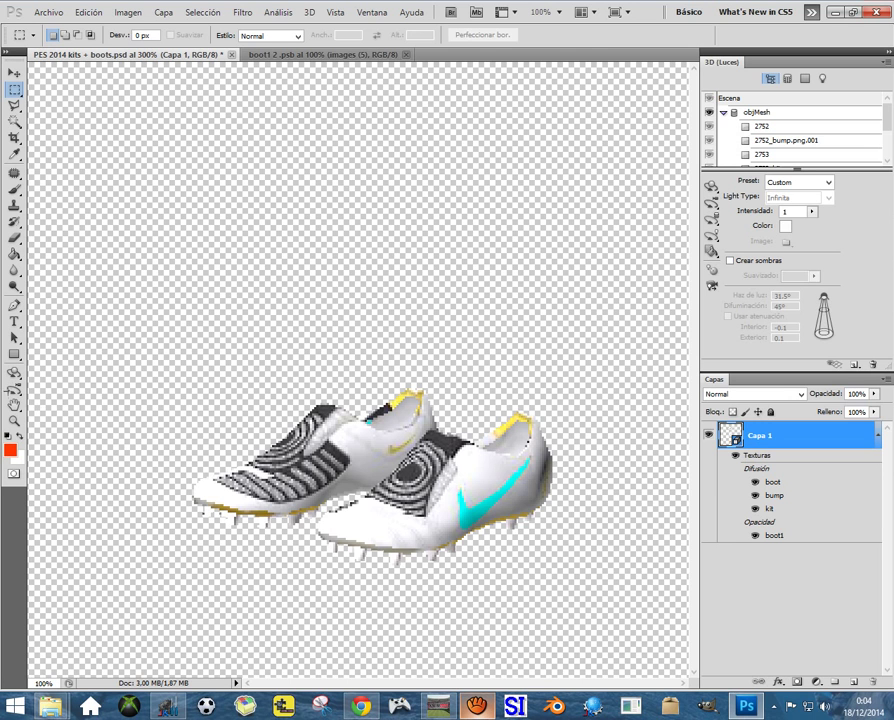
{"action": "key", "text": "alt+Tab"}
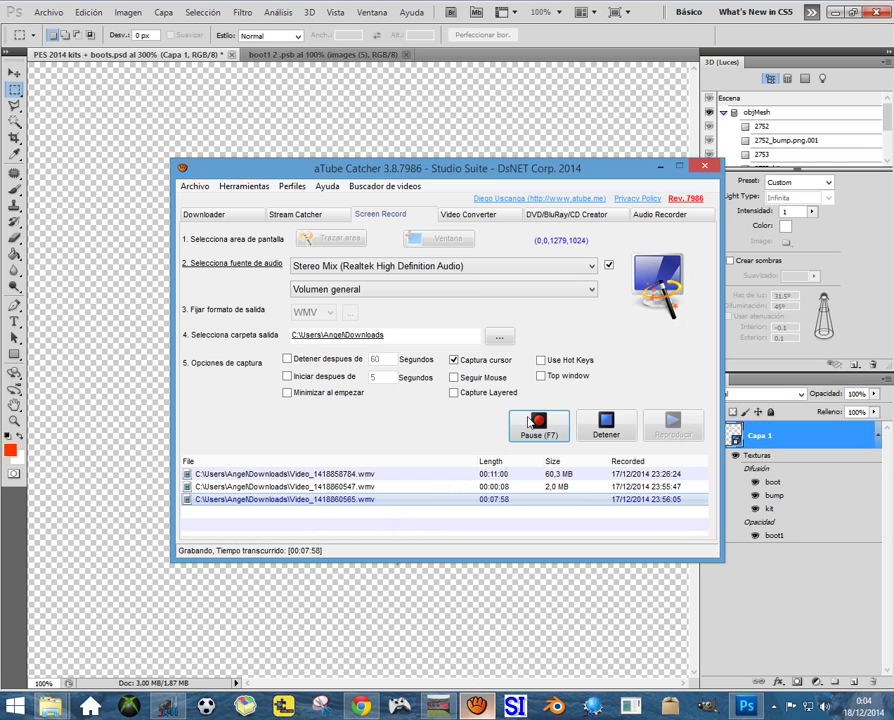
{"action": "key", "text": "alt+Tab"}
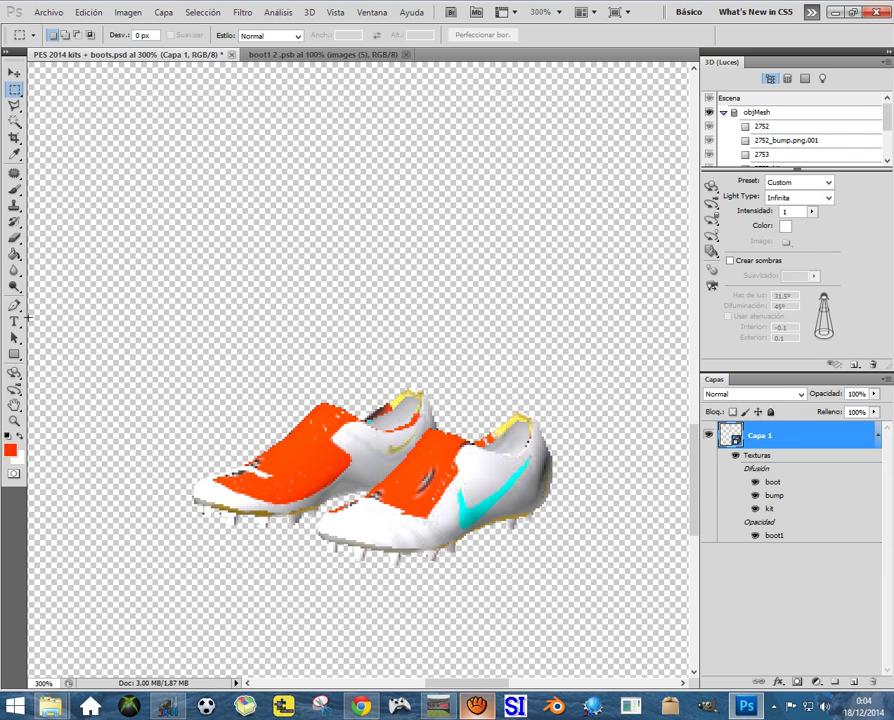
Step: Orbit the boots from above, side and studs to inspect the orange upper and cyan swoosh
{"action": "left_click", "coordinate": [14, 389]}
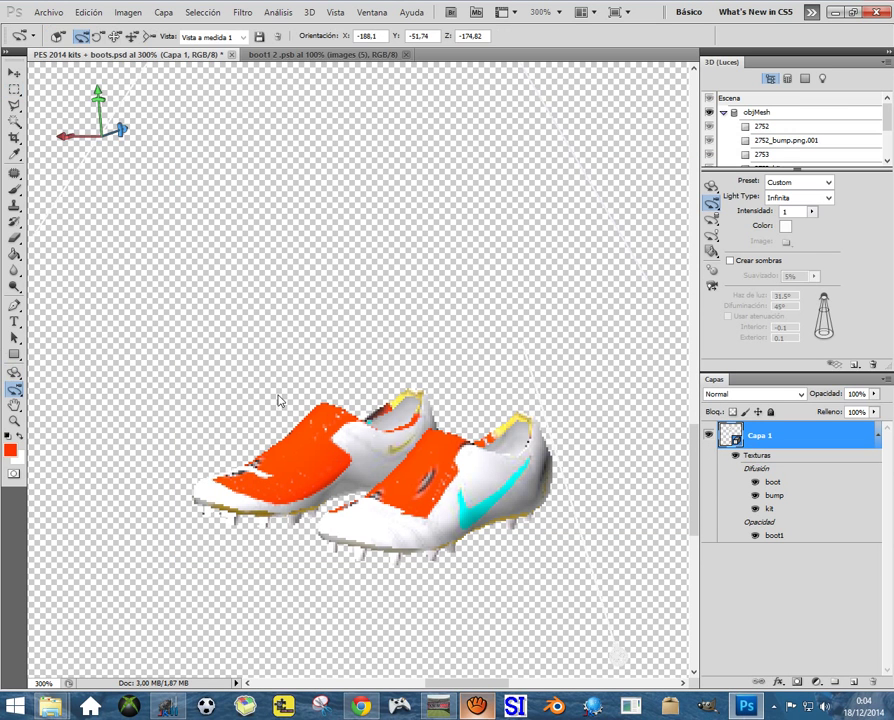
{"action": "left_click_drag", "start_coordinate": [297, 247], "coordinate": [330, 86]}
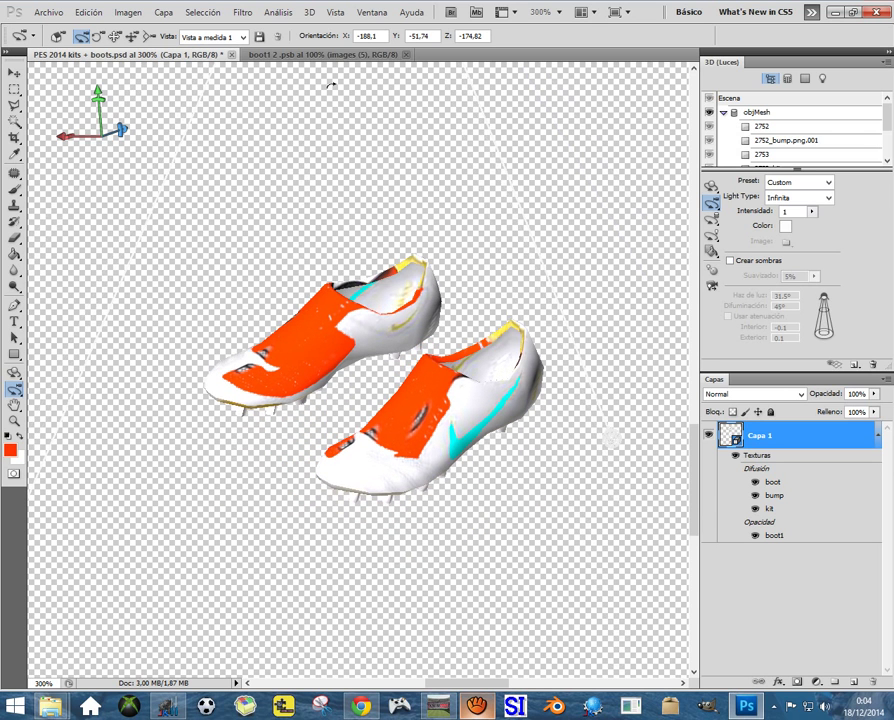
{"action": "left_click_drag", "start_coordinate": [251, 10], "coordinate": [372, 4]}
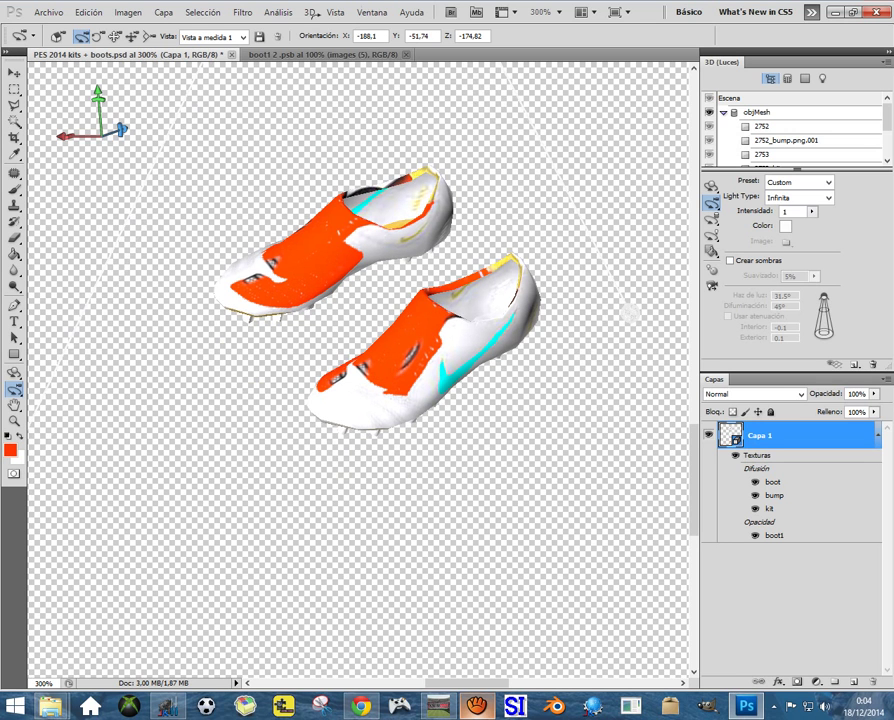
{"action": "left_click_drag", "start_coordinate": [380, 300], "coordinate": [330, 300]}
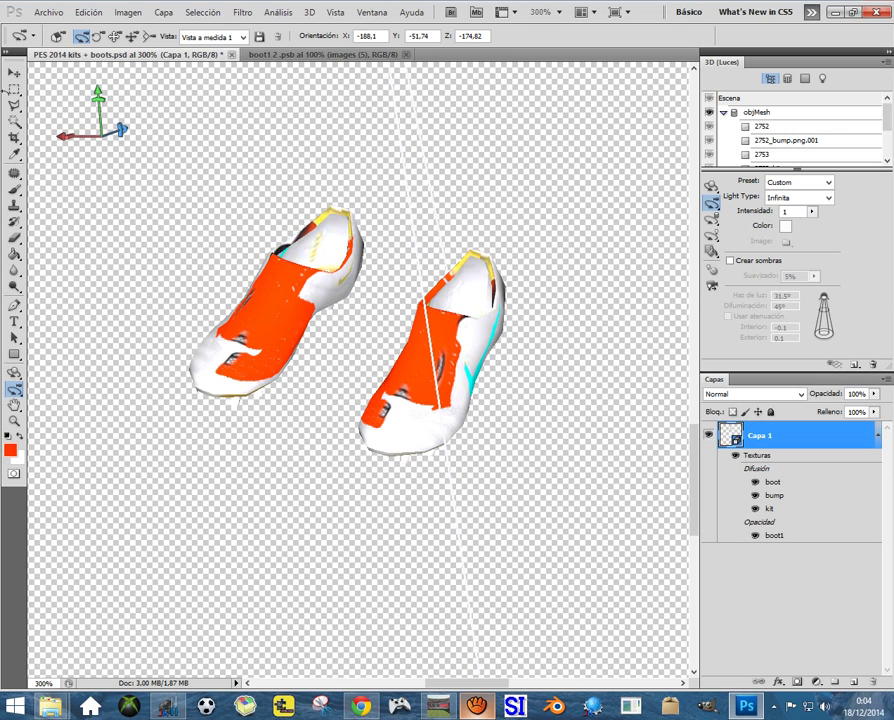
{"action": "left_click_drag", "start_coordinate": [155, 545], "coordinate": [168, 568]}
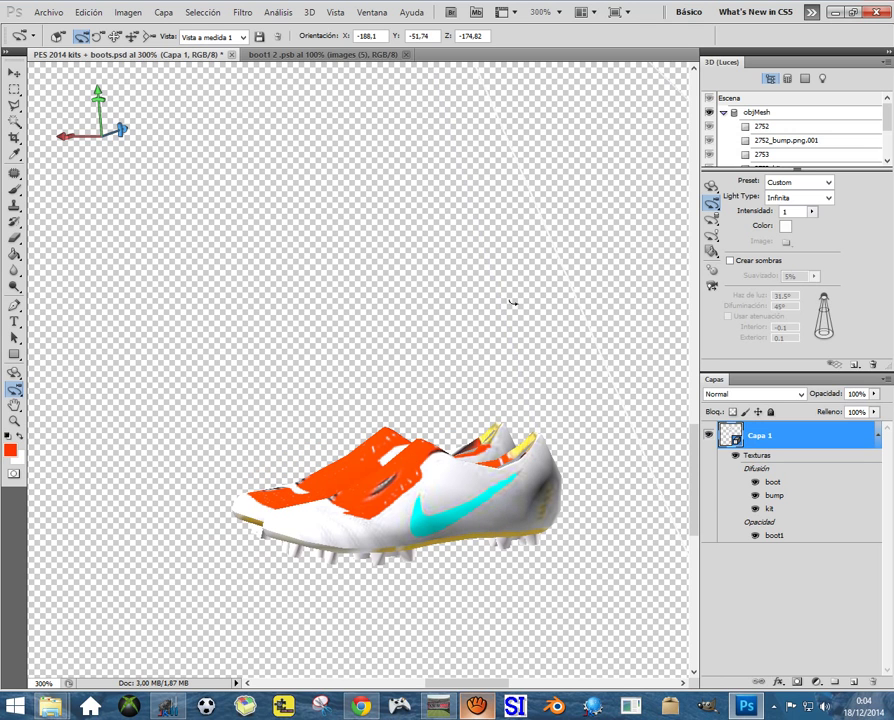
{"action": "left_click_drag", "start_coordinate": [475, 192], "coordinate": [475, 182]}
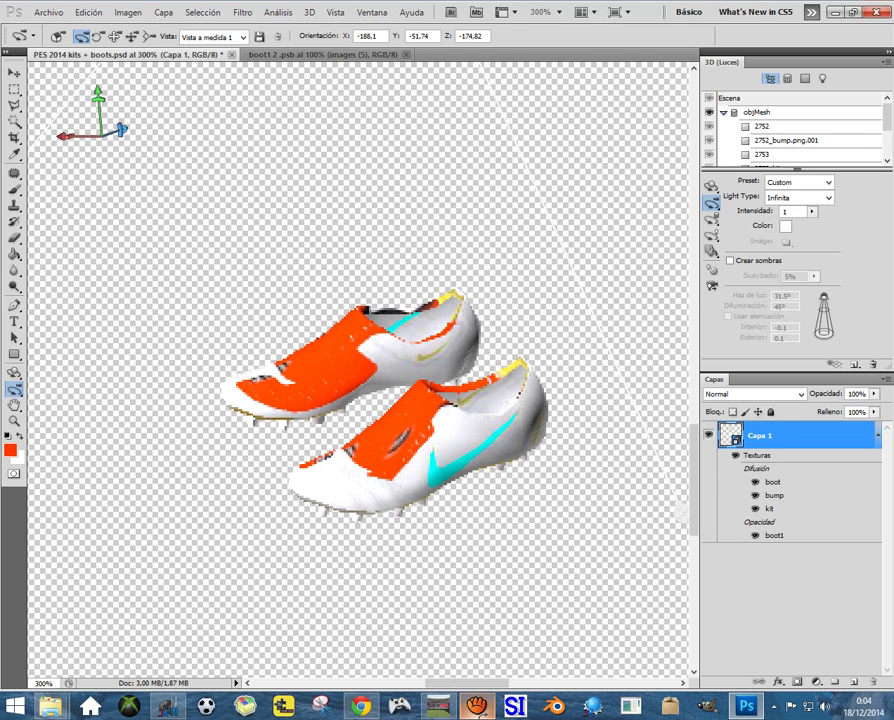
{"action": "left_click", "coordinate": [477, 705]}
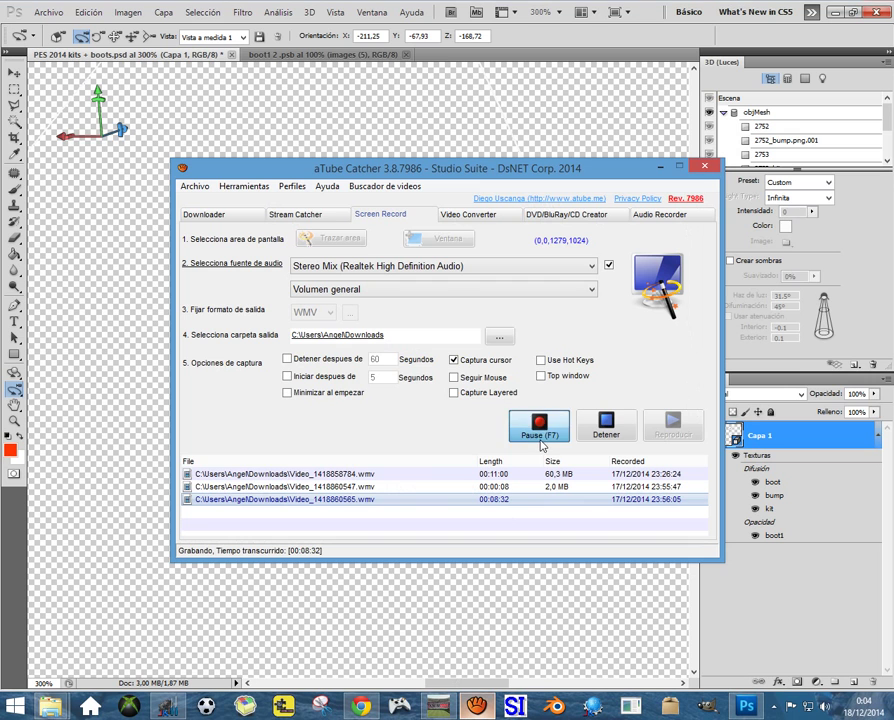
Step: Open Preview.jpg from Downloads > PES Edition > Boots > Descargas > Boo_tpack6.0_byRon69
{"action": "left_click", "coordinate": [93, 199]}
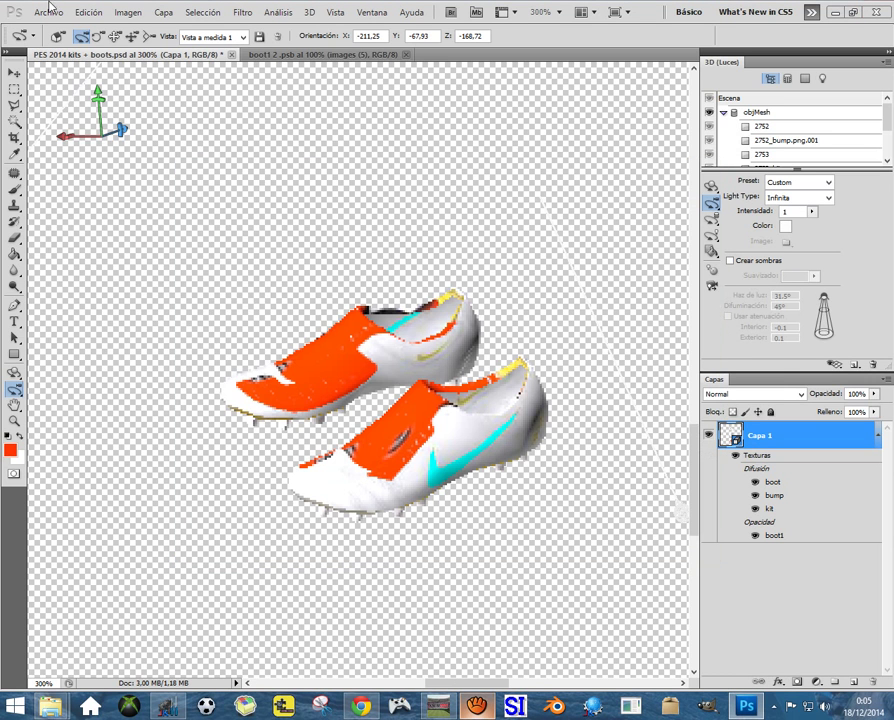
{"action": "left_click", "coordinate": [50, 12]}
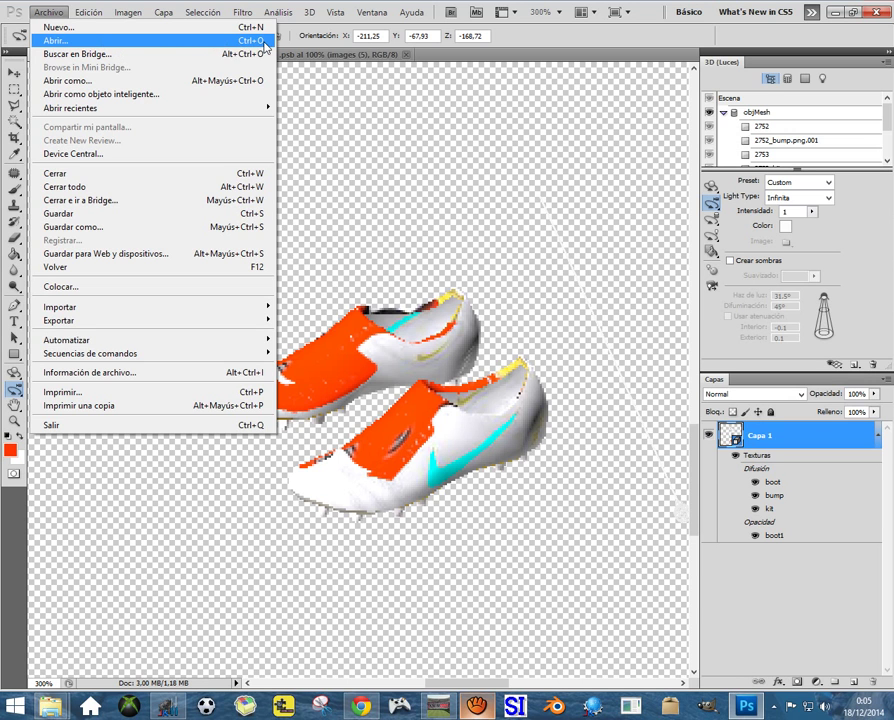
{"action": "left_click", "coordinate": [165, 42]}
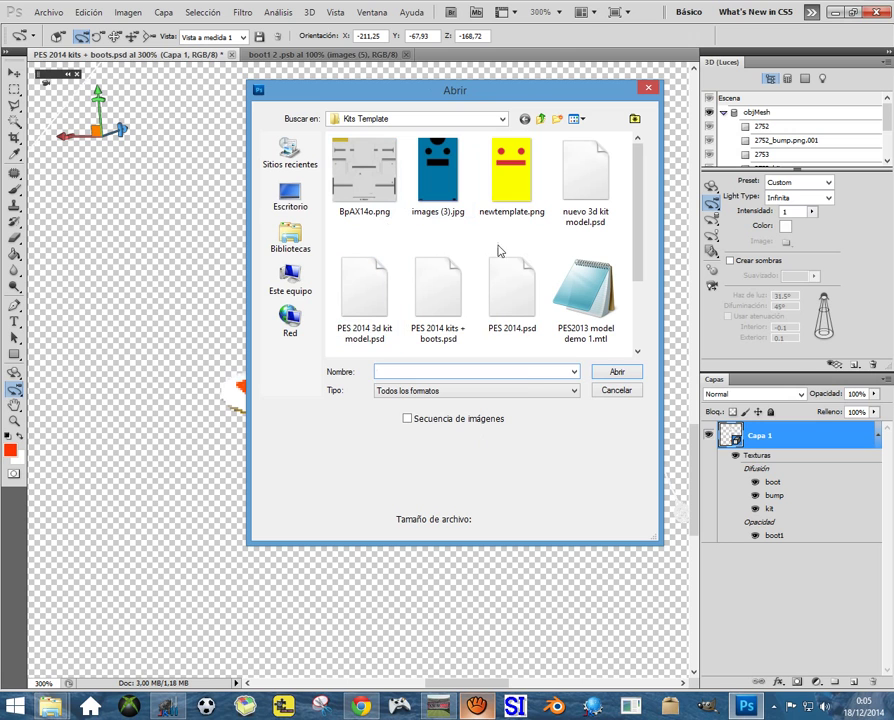
{"action": "left_click", "coordinate": [288, 296]}
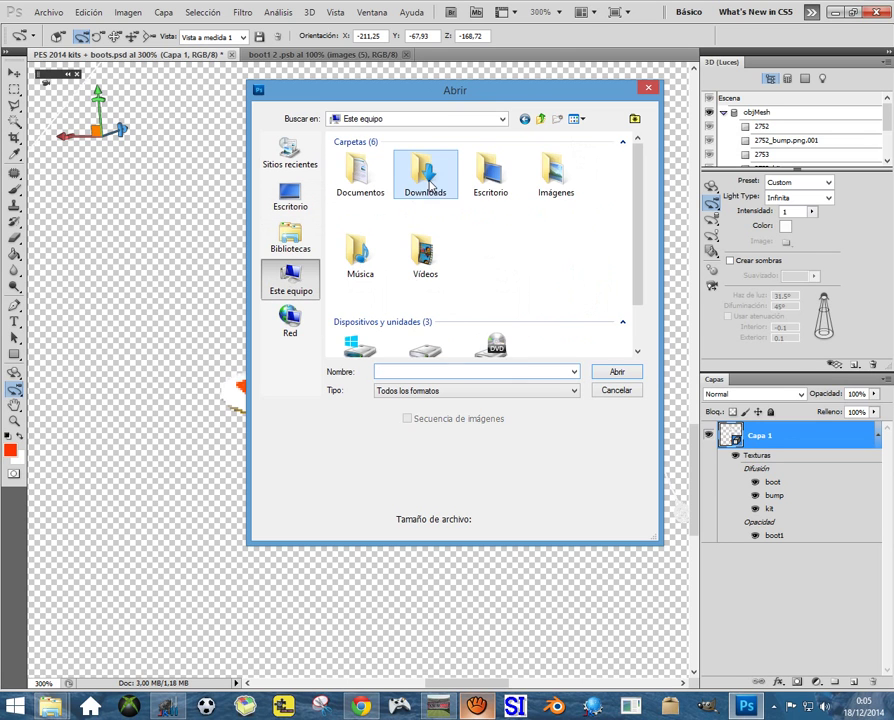
{"action": "double_click", "coordinate": [430, 185]}
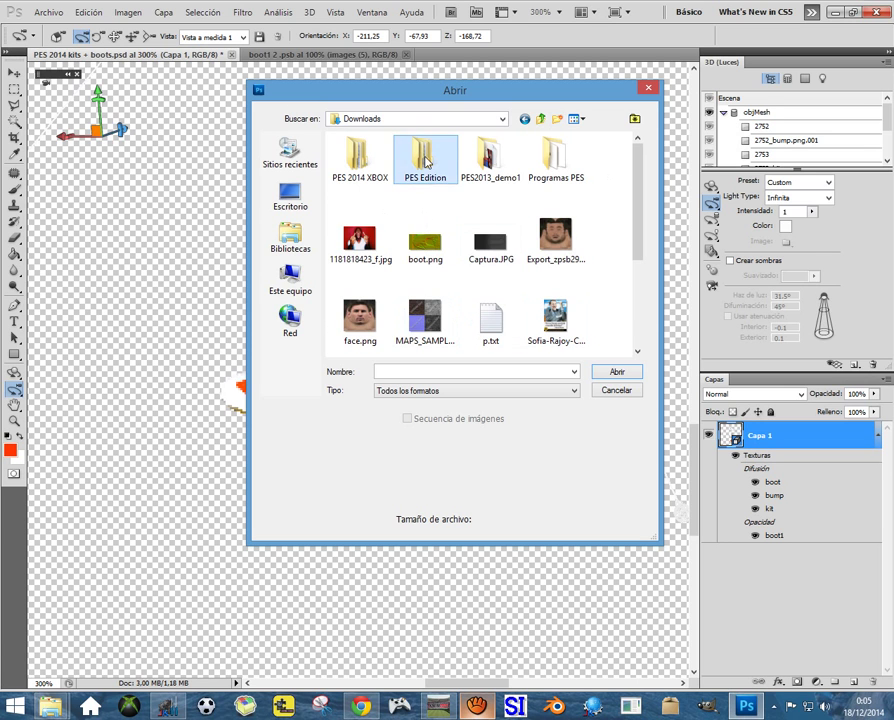
{"action": "double_click", "coordinate": [426, 163]}
{"action": "double_click", "coordinate": [426, 163]}
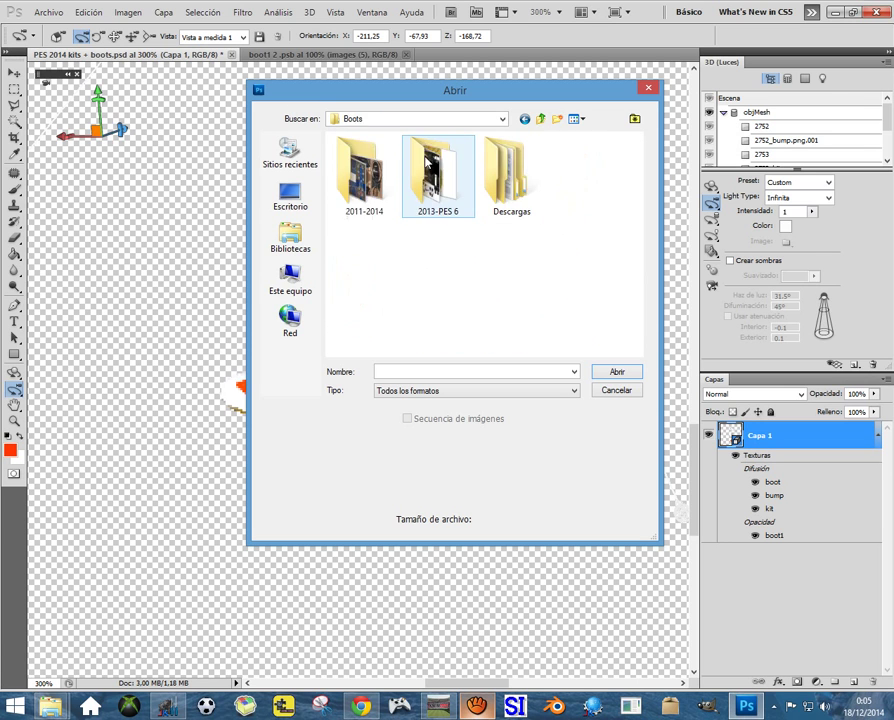
{"action": "double_click", "coordinate": [508, 178]}
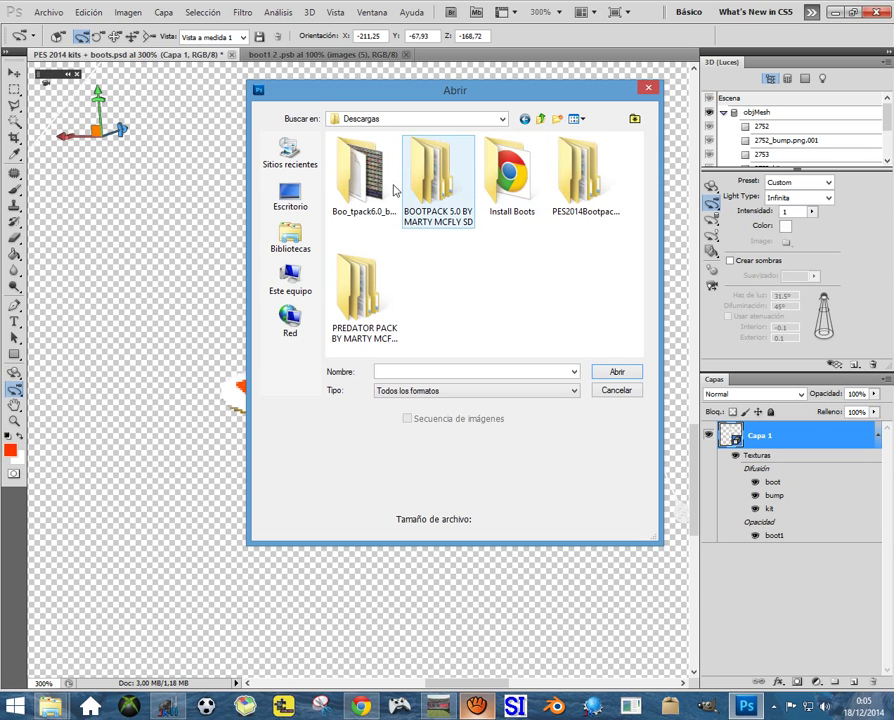
{"action": "mouse_move", "coordinate": [366, 176]}
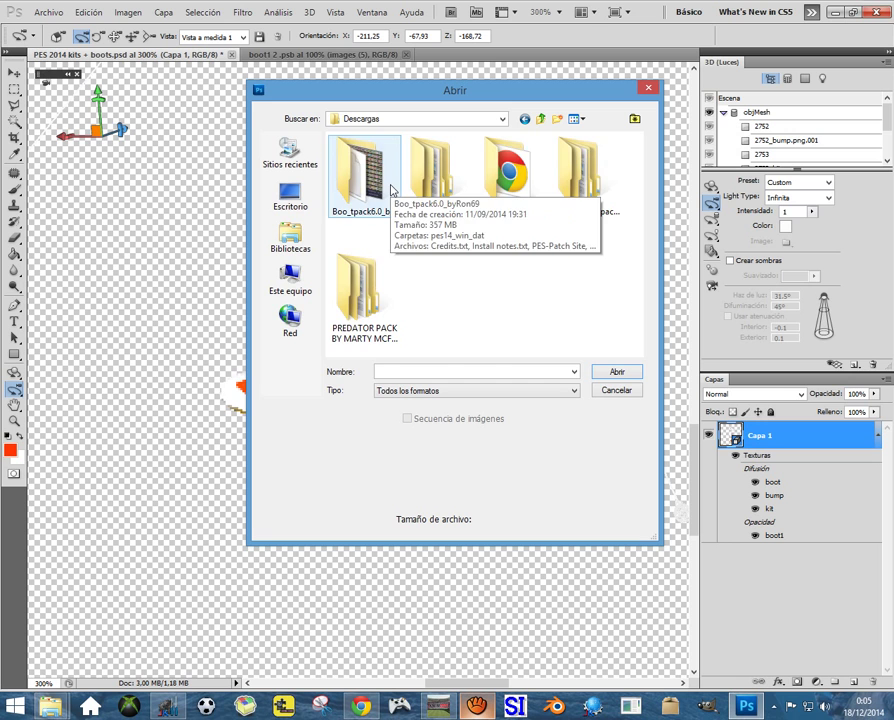
{"action": "double_click", "coordinate": [391, 190]}
{"action": "double_click", "coordinate": [460, 256]}
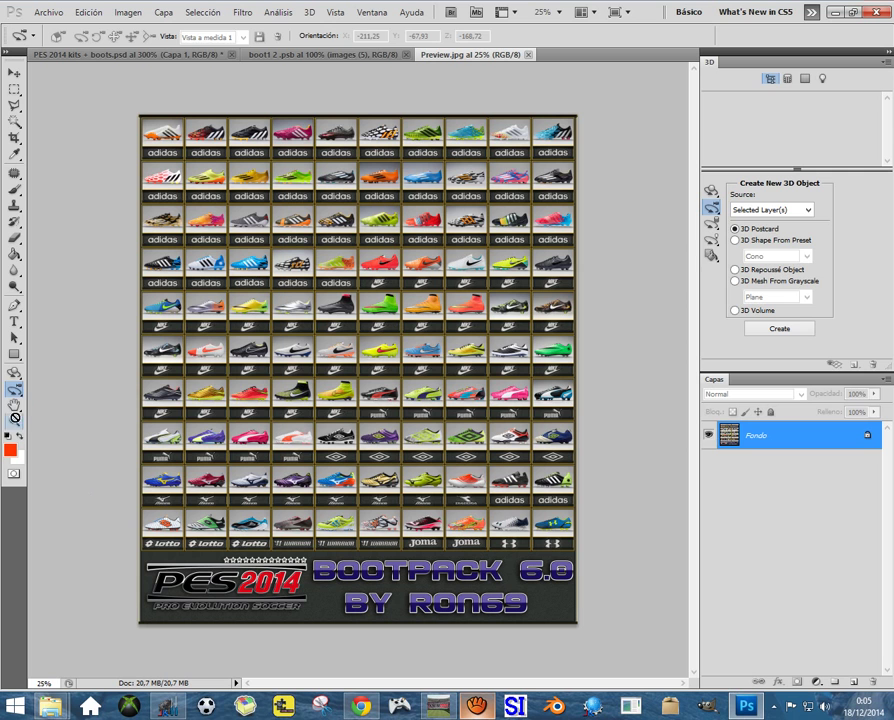
Step: Zoom the Preview.jpg boot grid to 100%, then compare it with the boot1 2 texture
{"action": "key", "text": "z"}
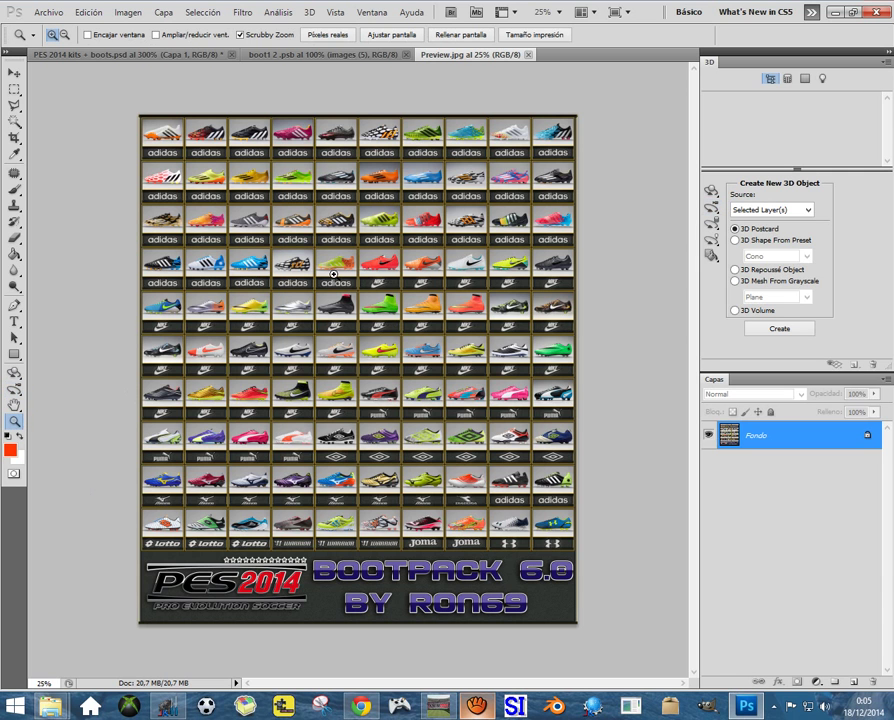
{"action": "left_click", "coordinate": [333, 274]}
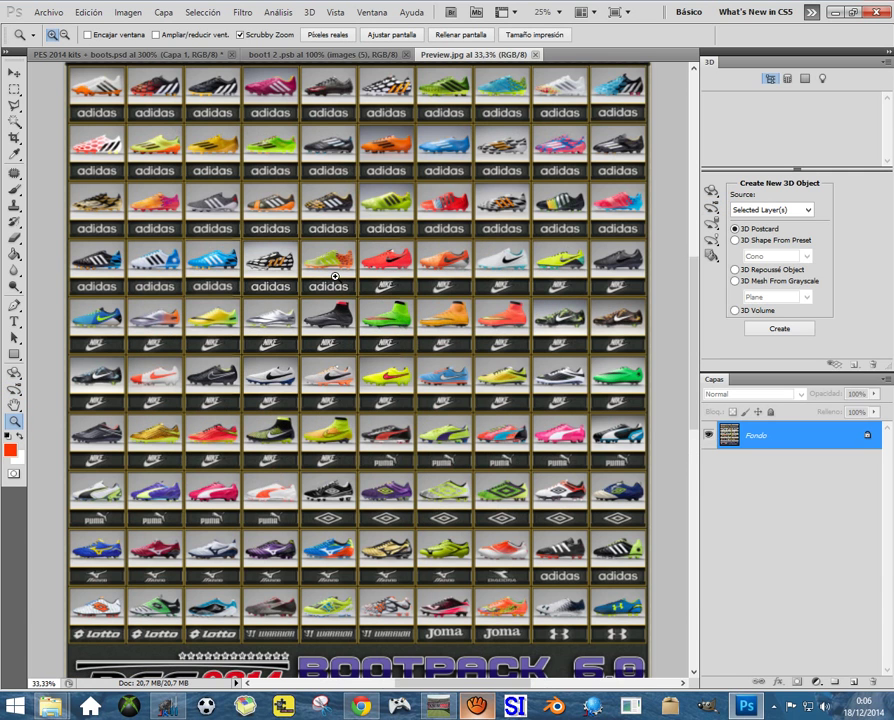
{"action": "left_click", "coordinate": [334, 275]}
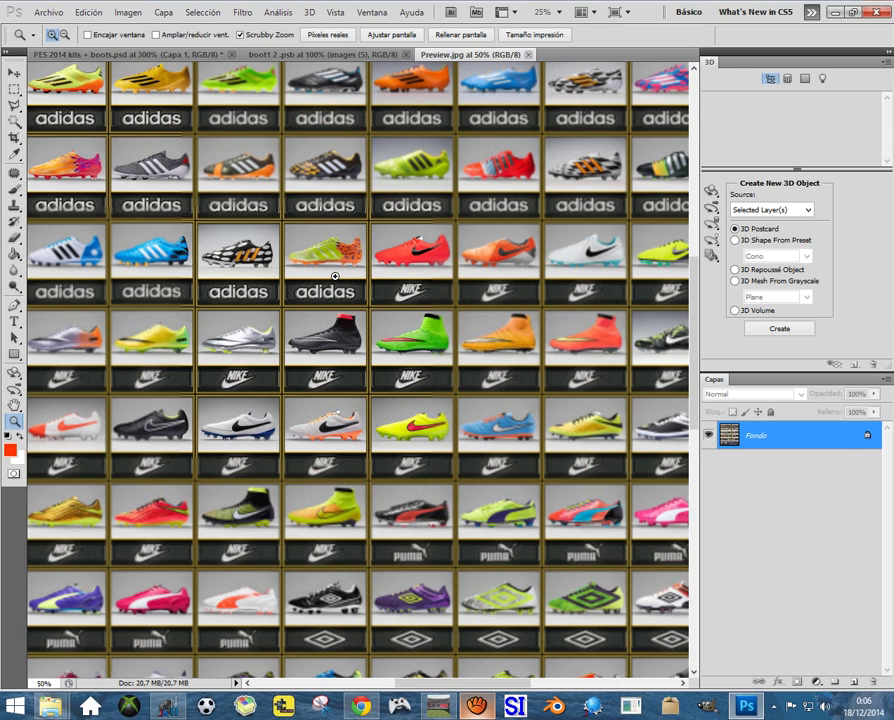
{"action": "left_click", "coordinate": [335, 276]}
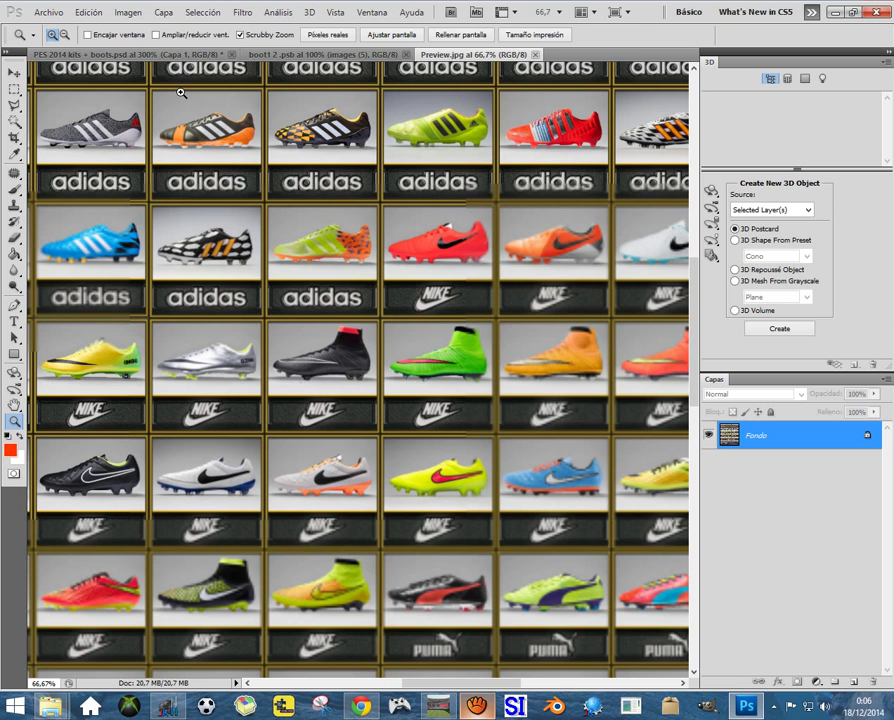
{"action": "left_click", "coordinate": [290, 315]}
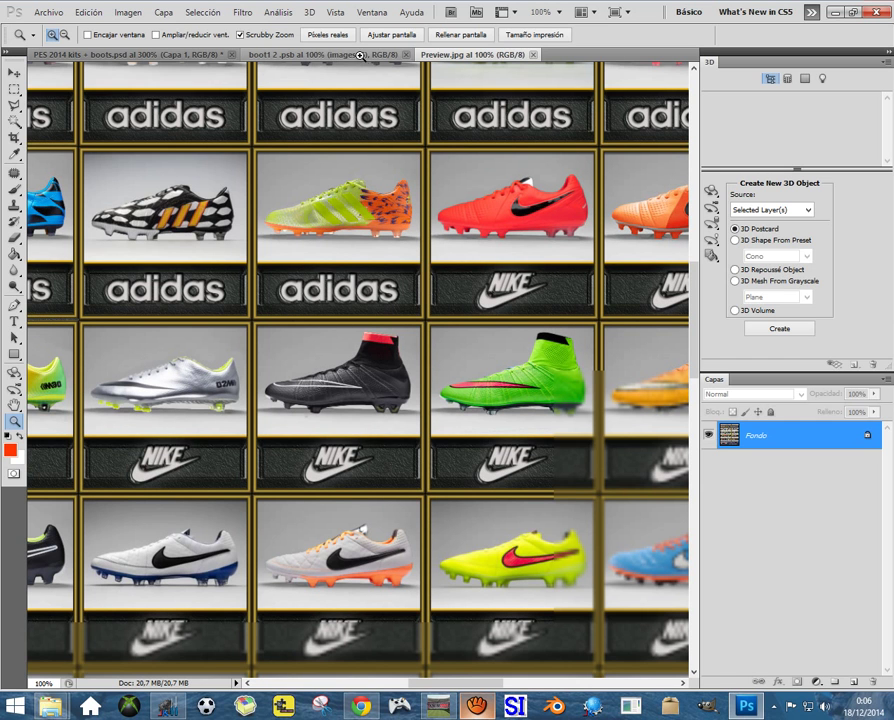
{"action": "left_click", "coordinate": [361, 57]}
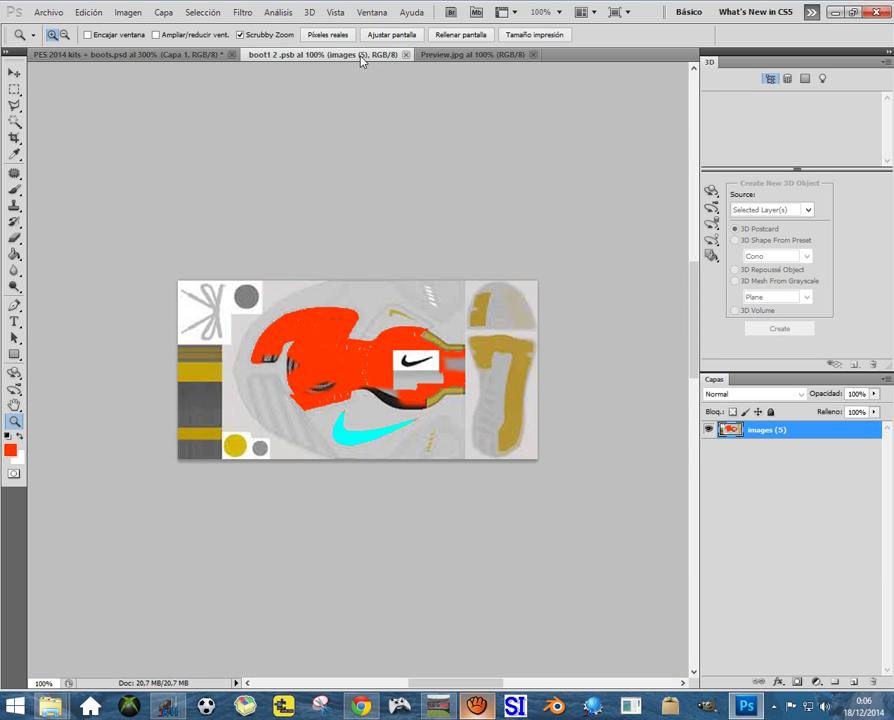
{"action": "left_click", "coordinate": [468, 55]}
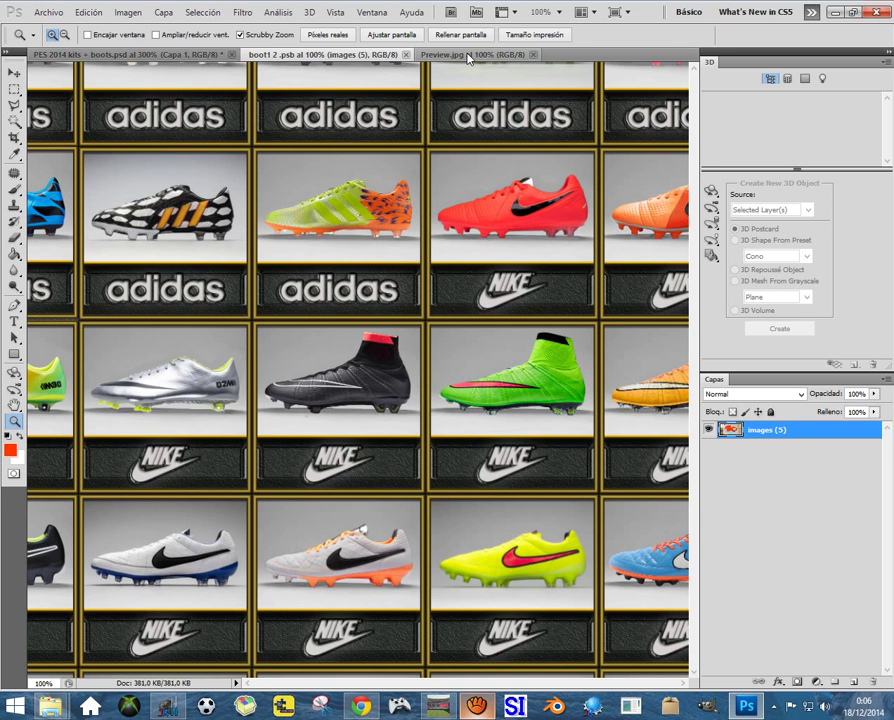